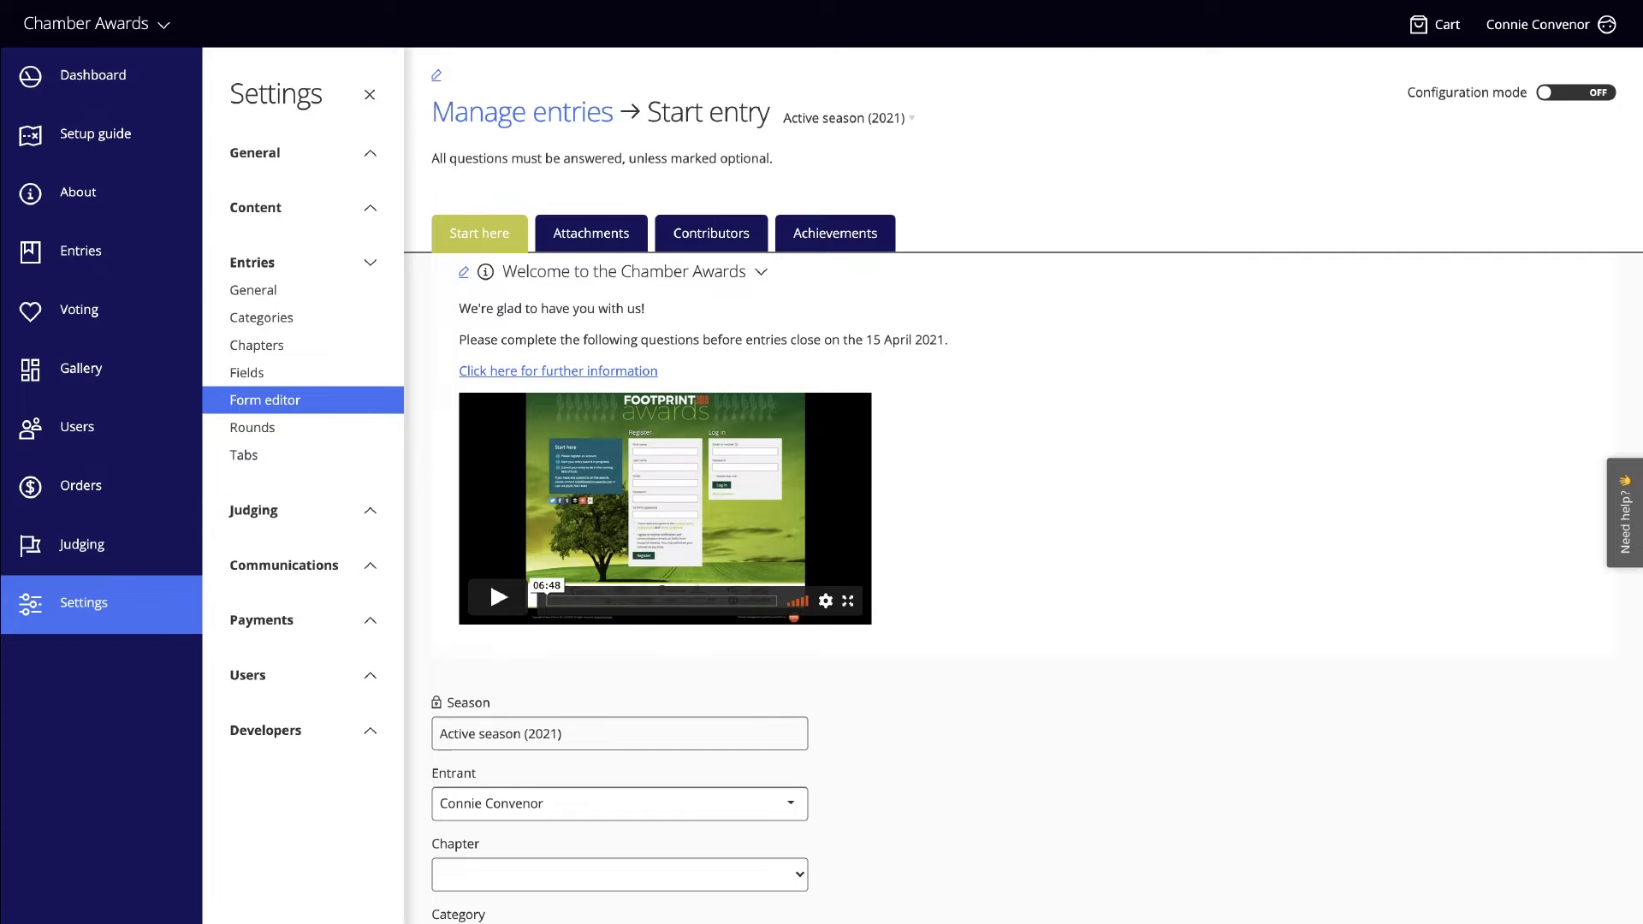
Turn on configuration mode for the entry form and look at its Contributors and Attachments tabs.
scroll(1338, 732, down, 10)
scroll(1023, 462, down, 6)
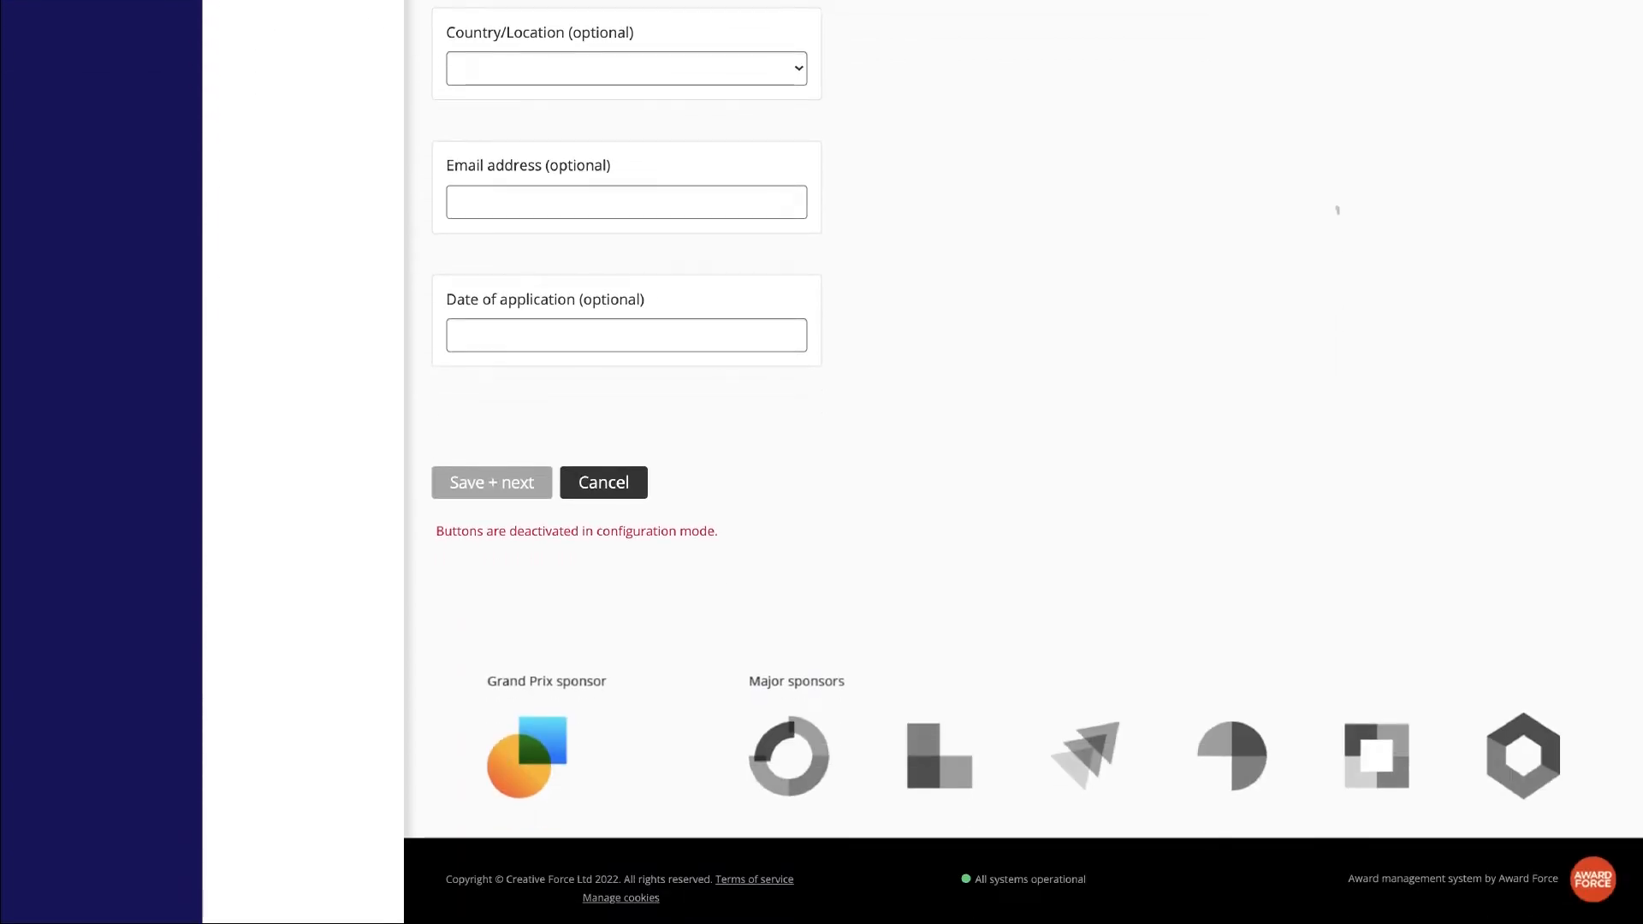
scroll(1024, 463, up, 12)
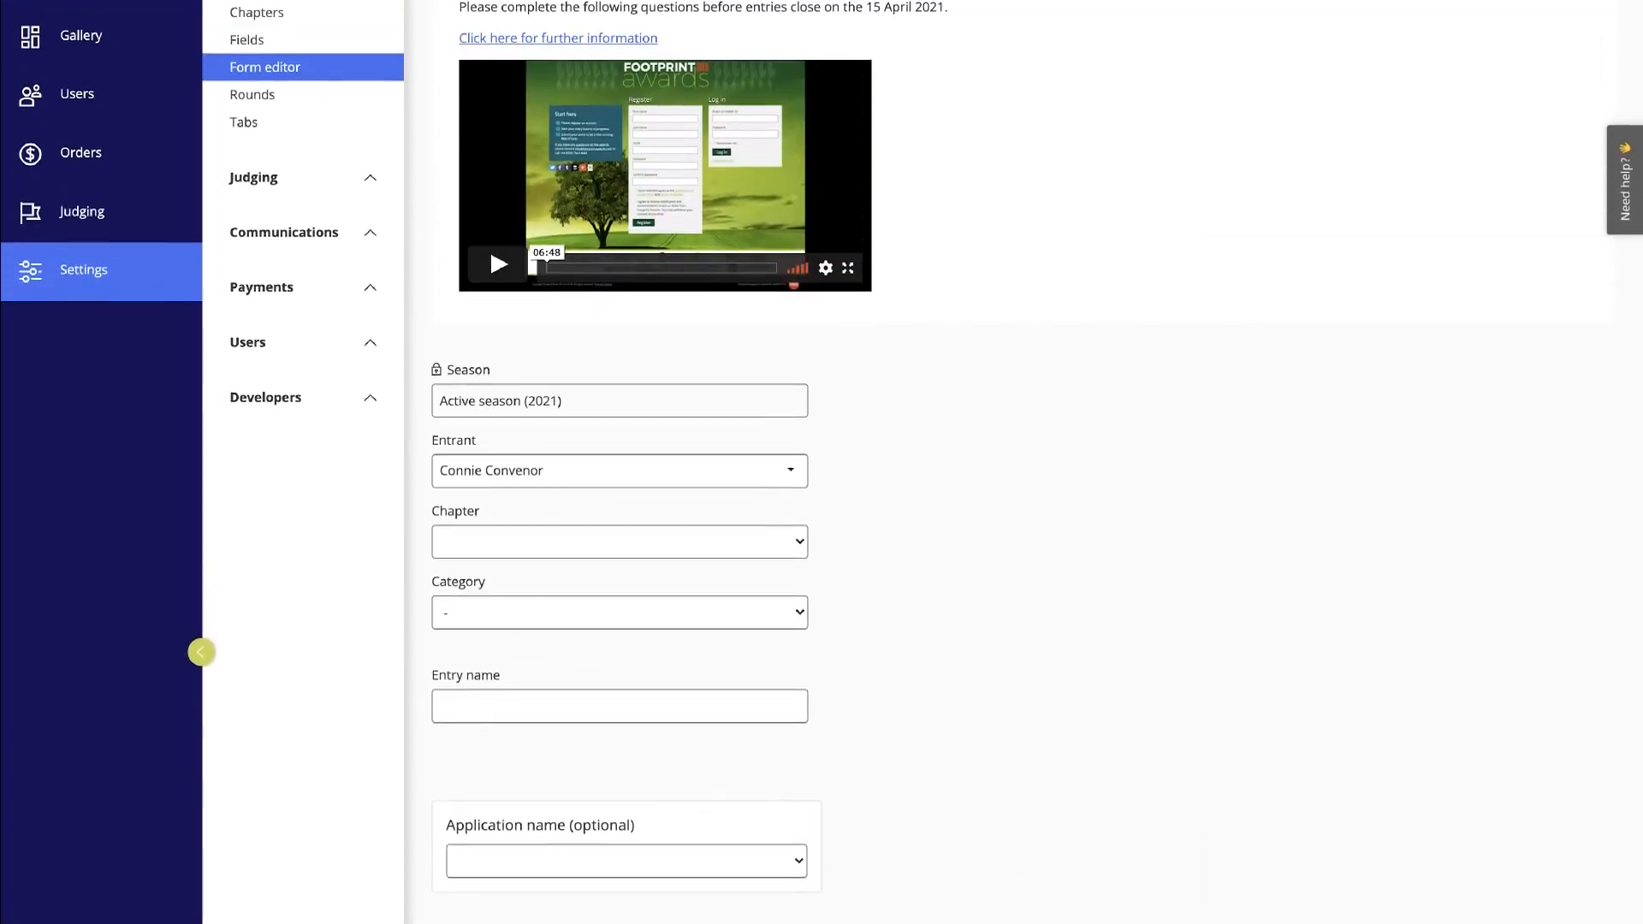
scroll(1024, 462, up, 4)
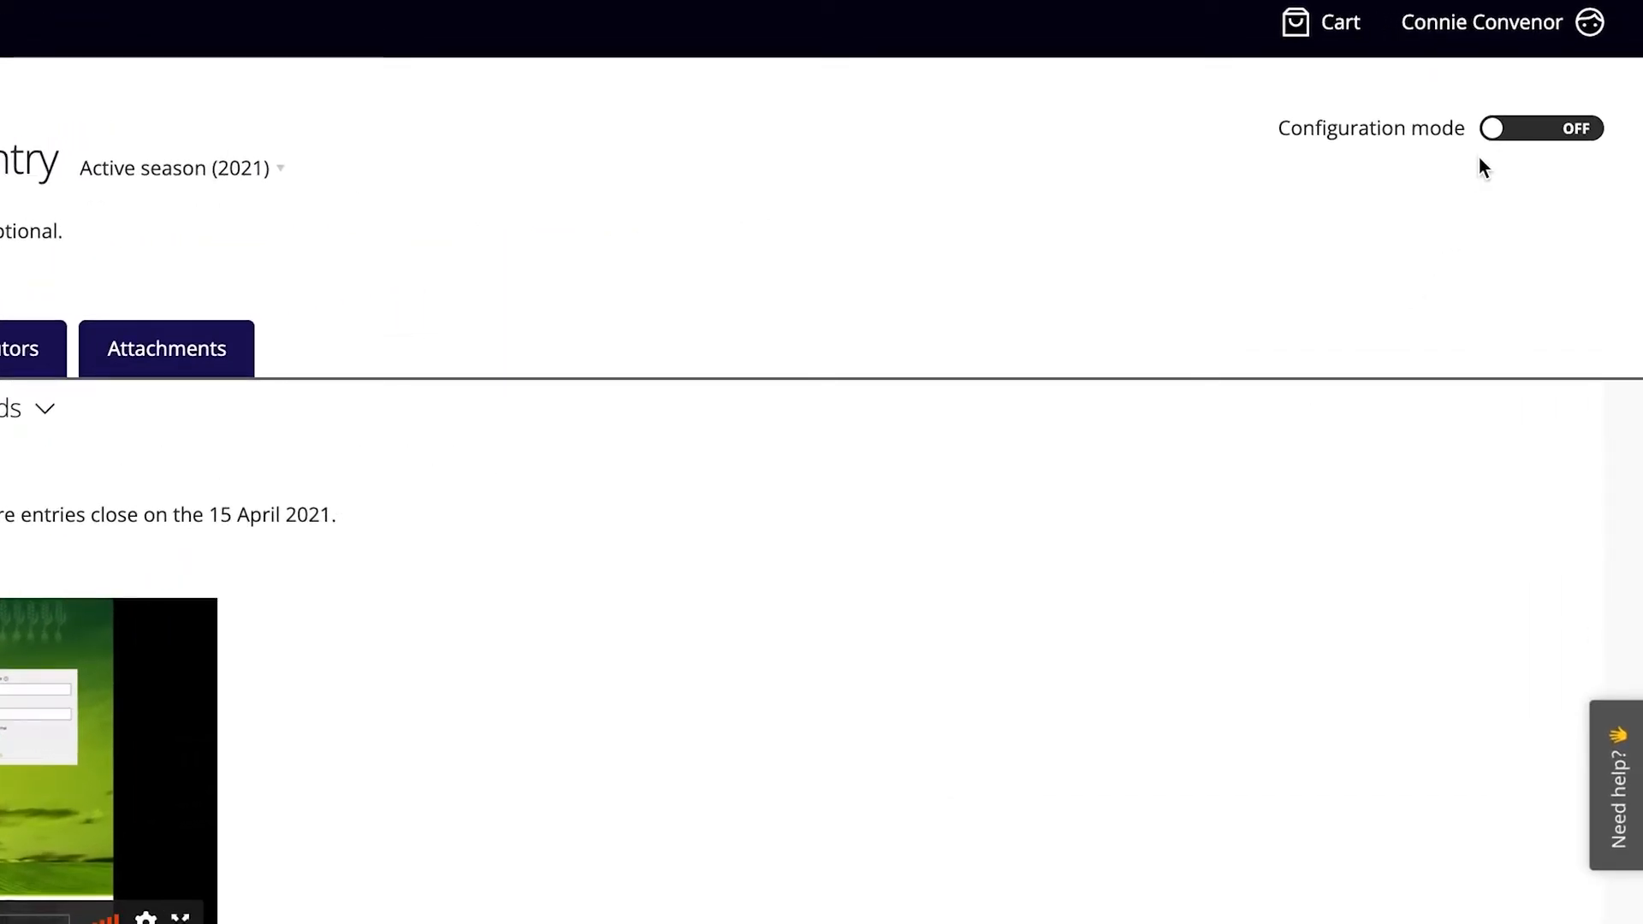
click(1542, 142)
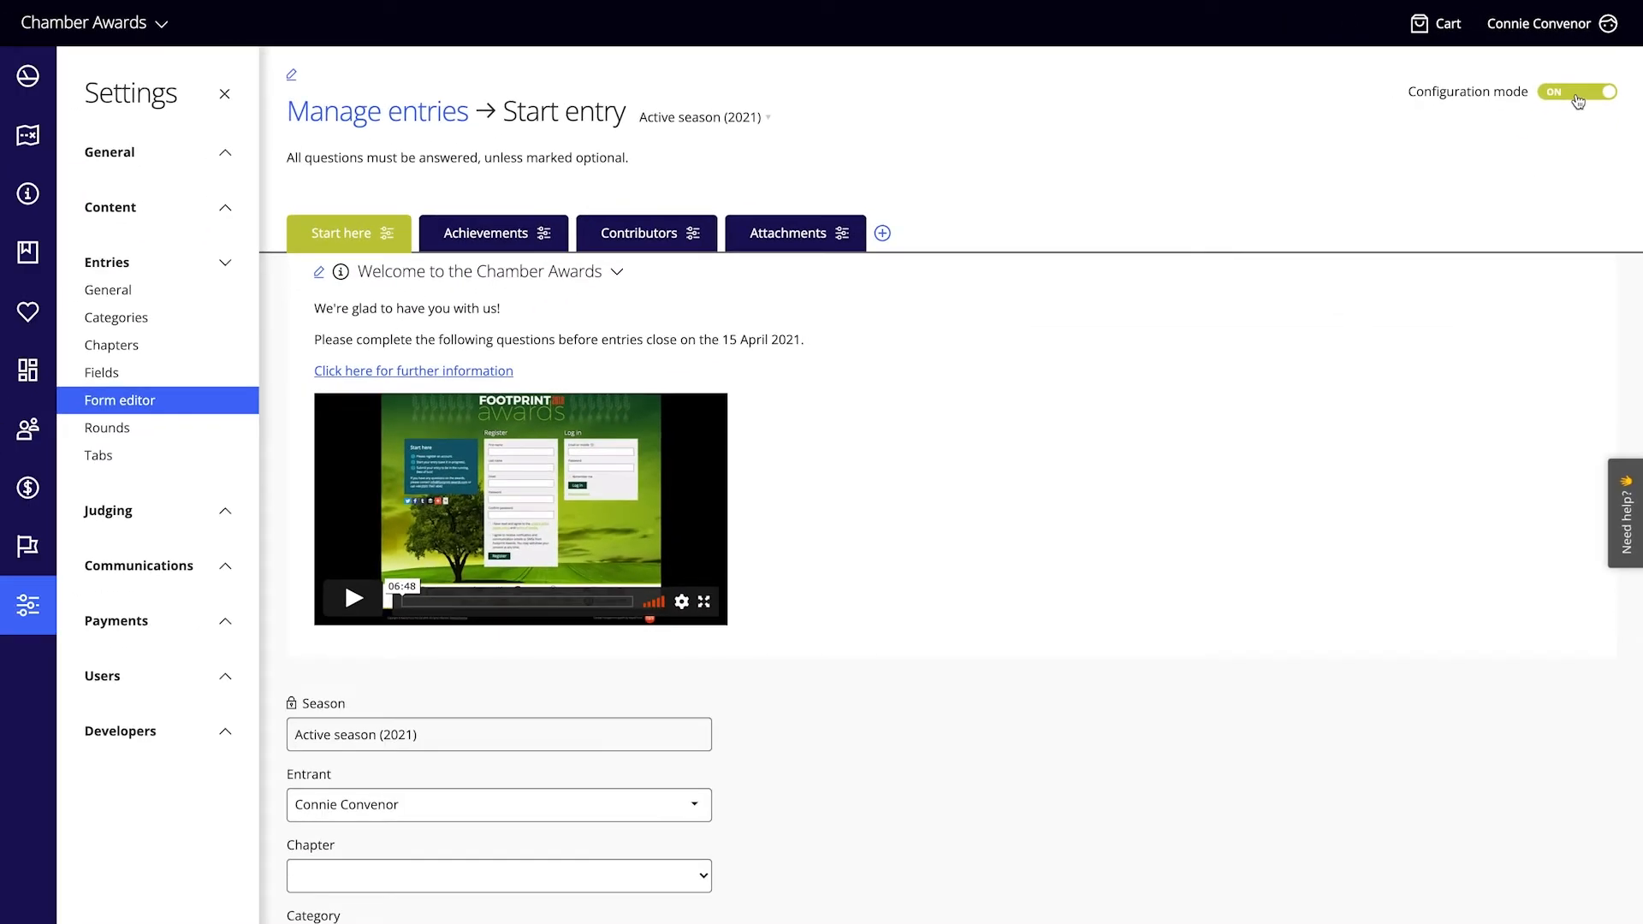
click(1578, 100)
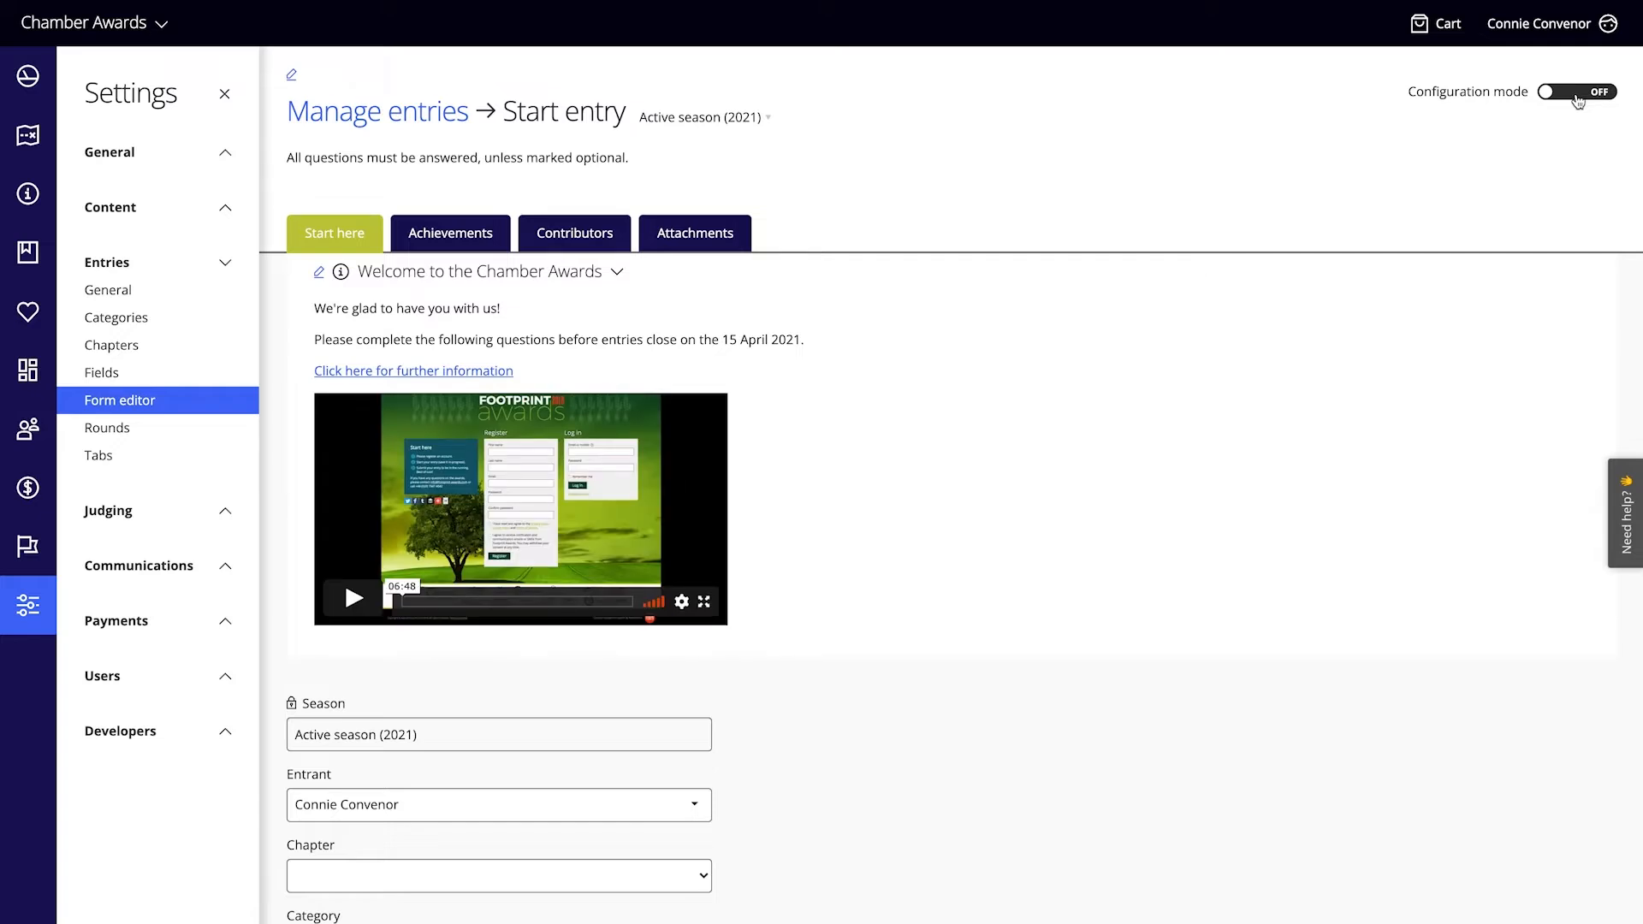
click(1579, 100)
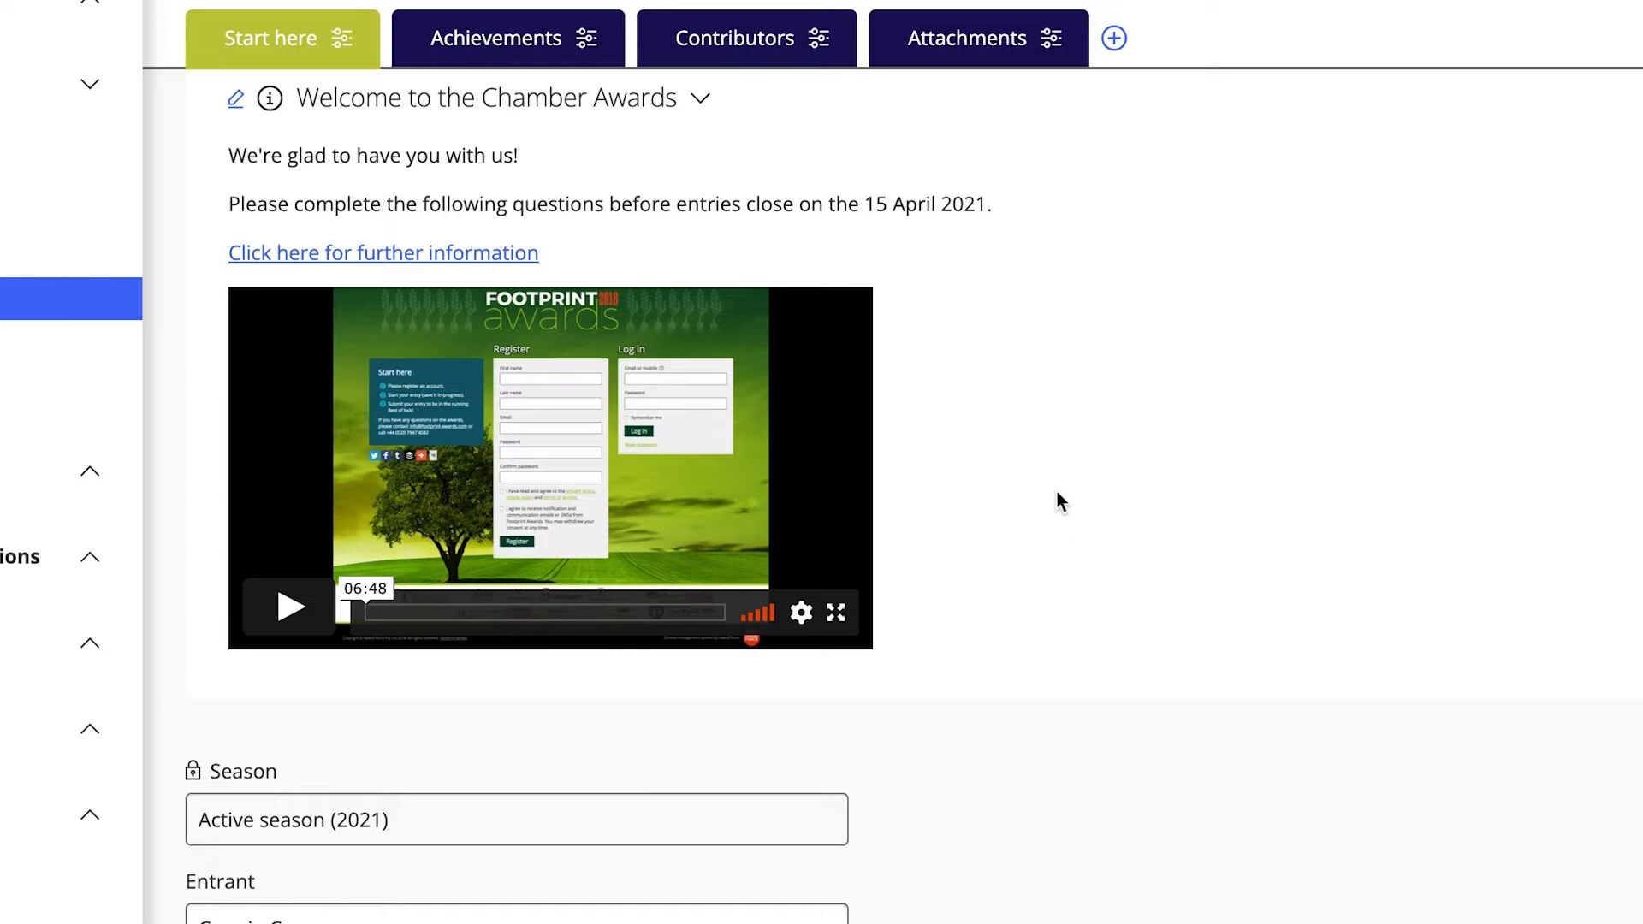
click(723, 41)
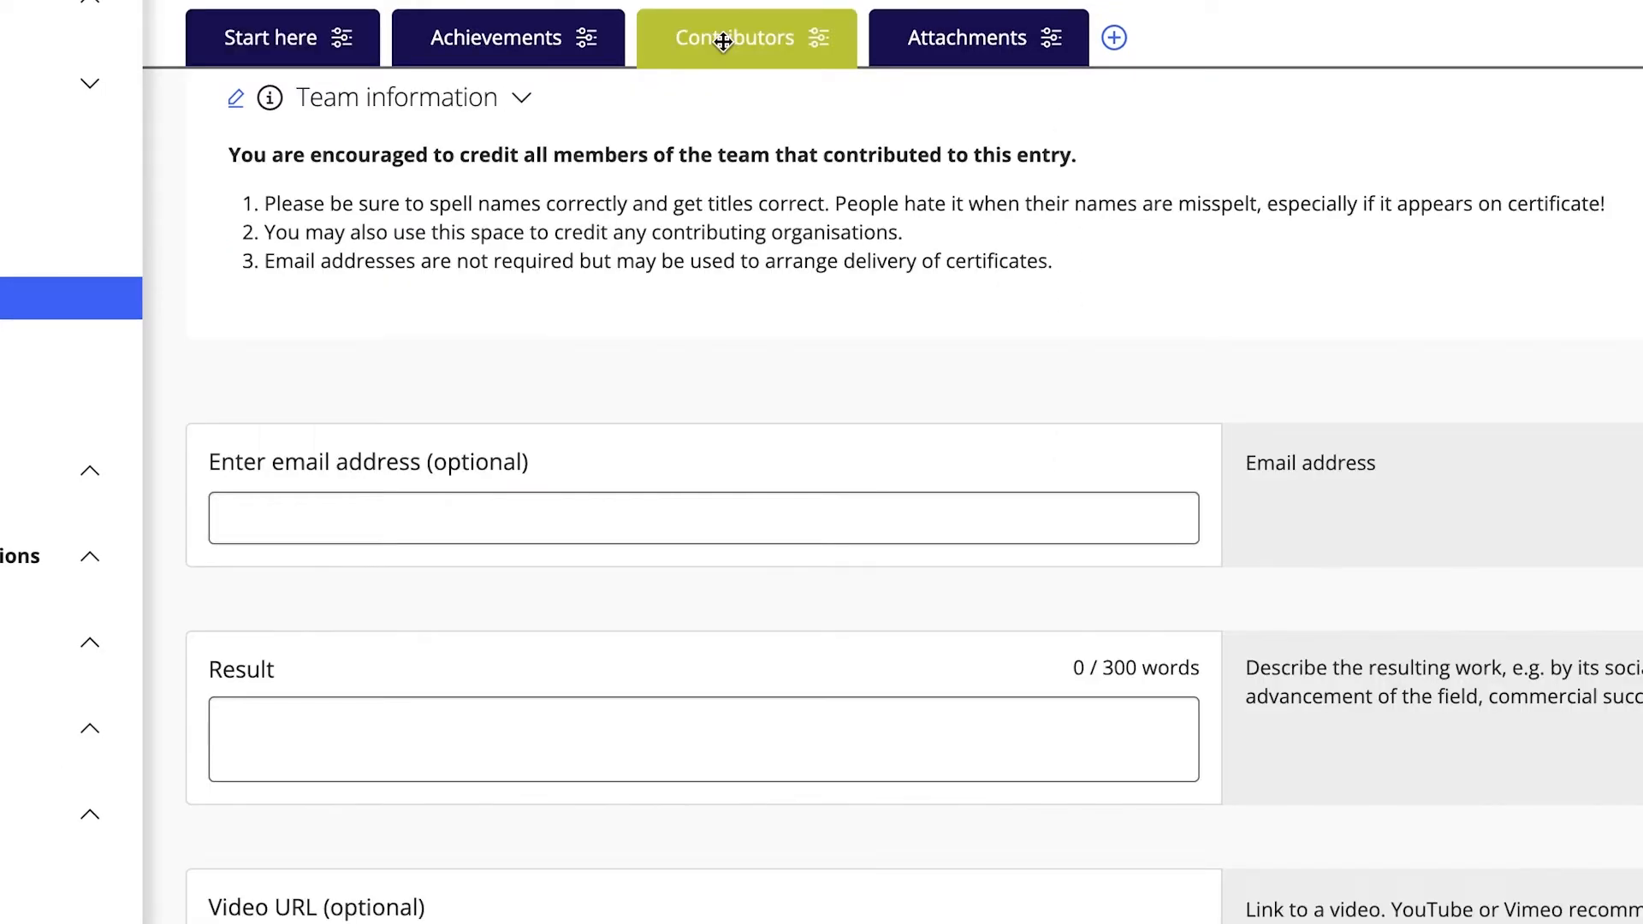
click(952, 45)
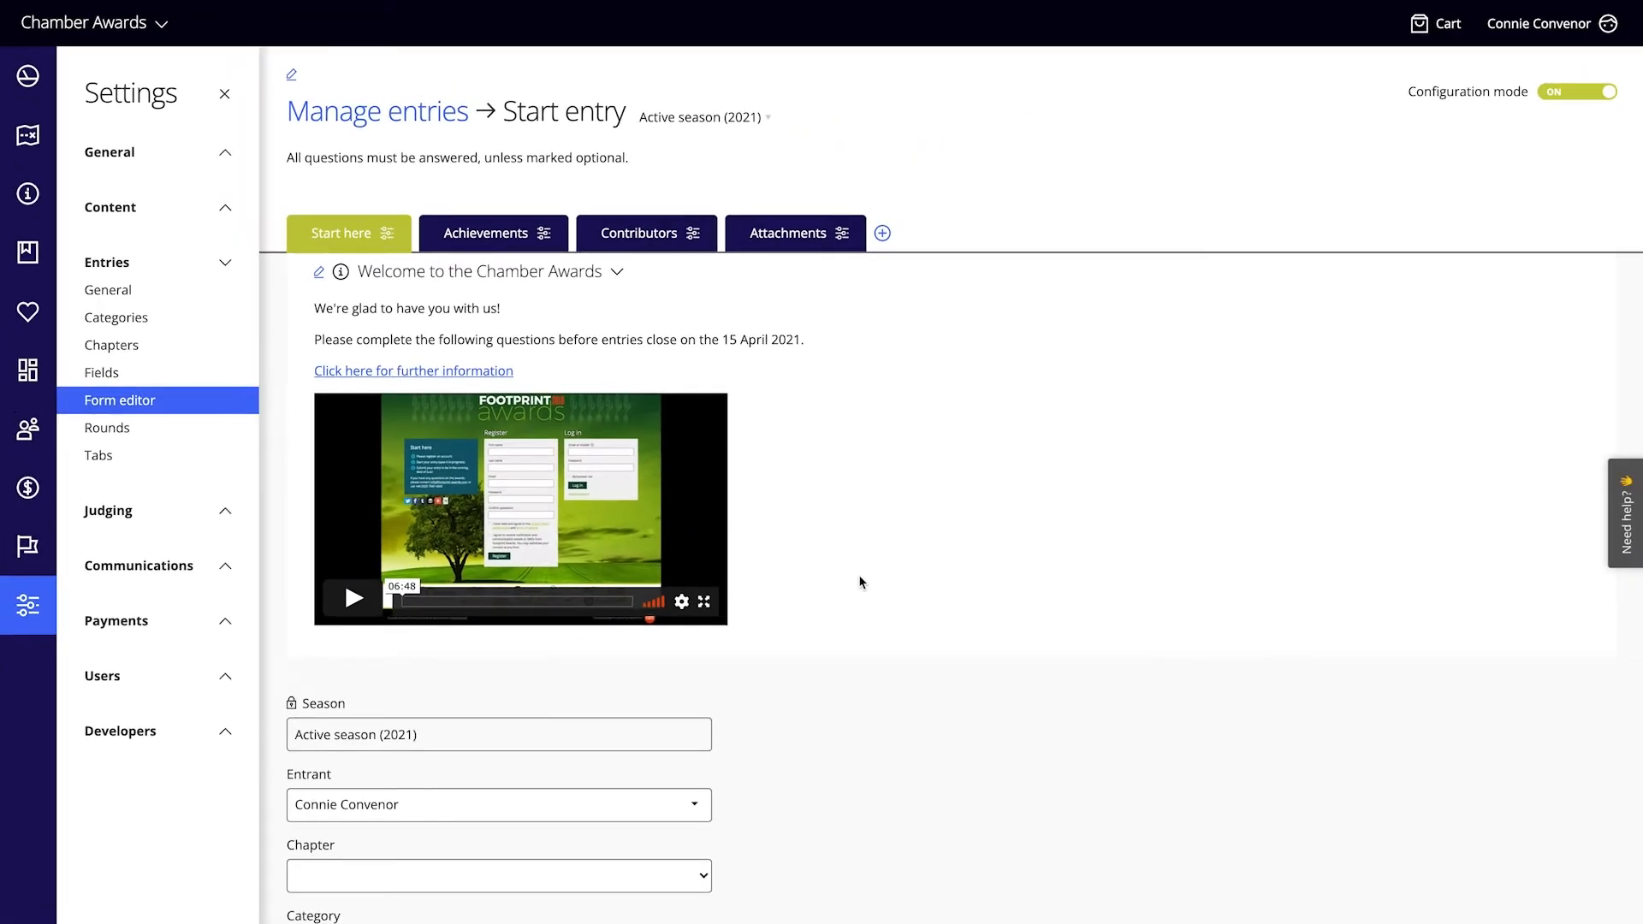
Insert a new field above Application name on the Start here tab and set its field type to Phone number.
scroll(860, 579, down, 5)
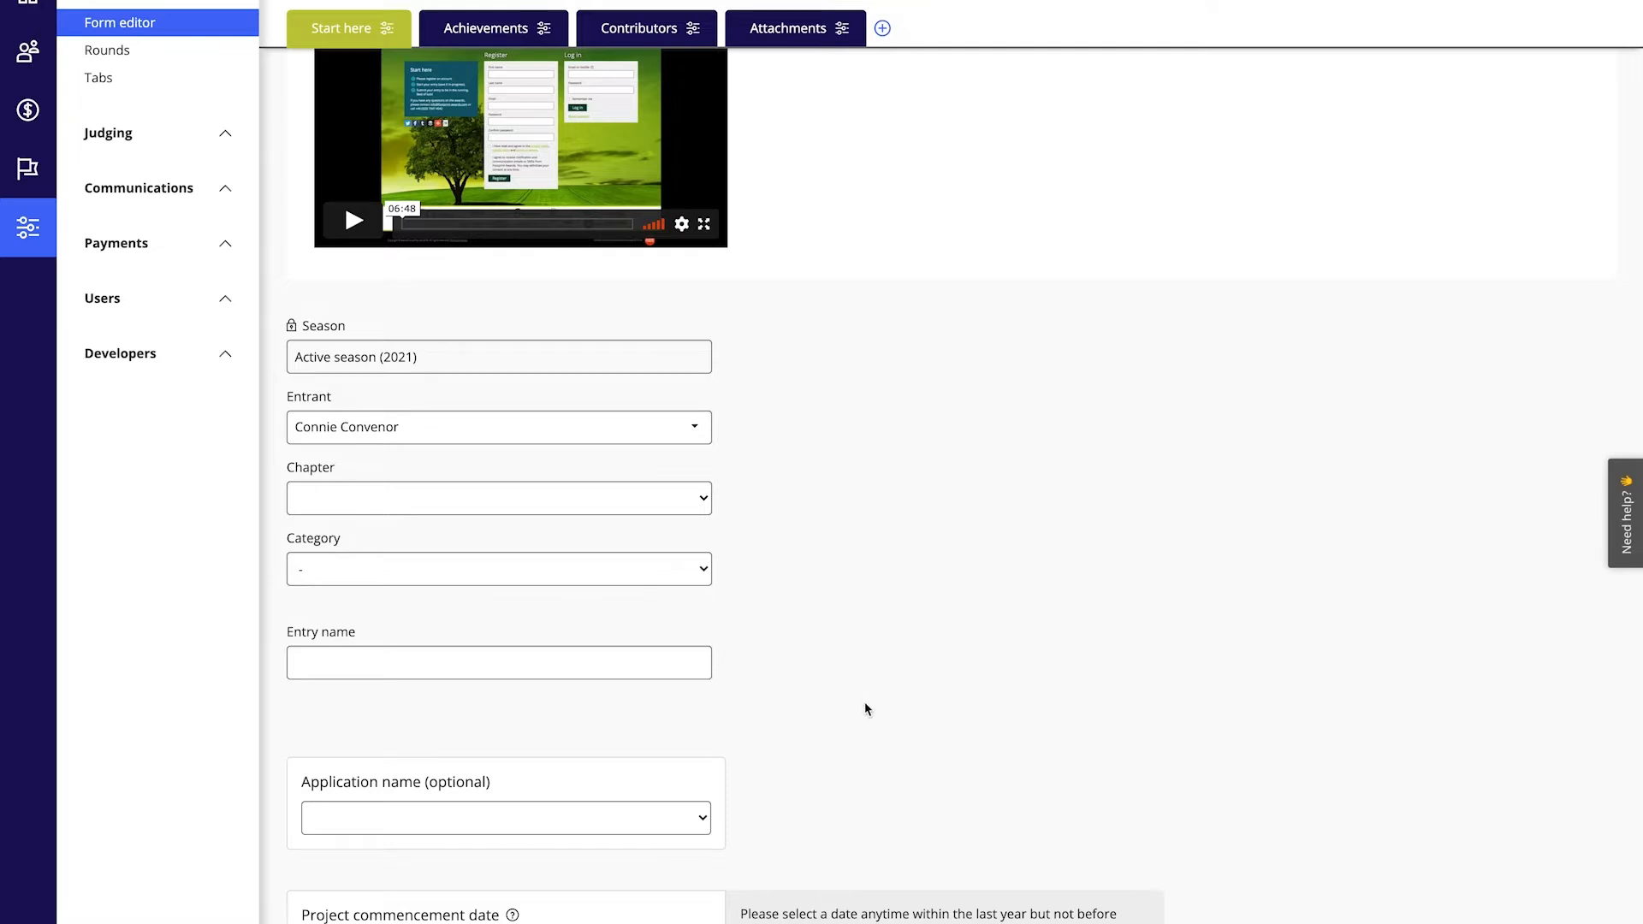
scroll(866, 705, down, 3)
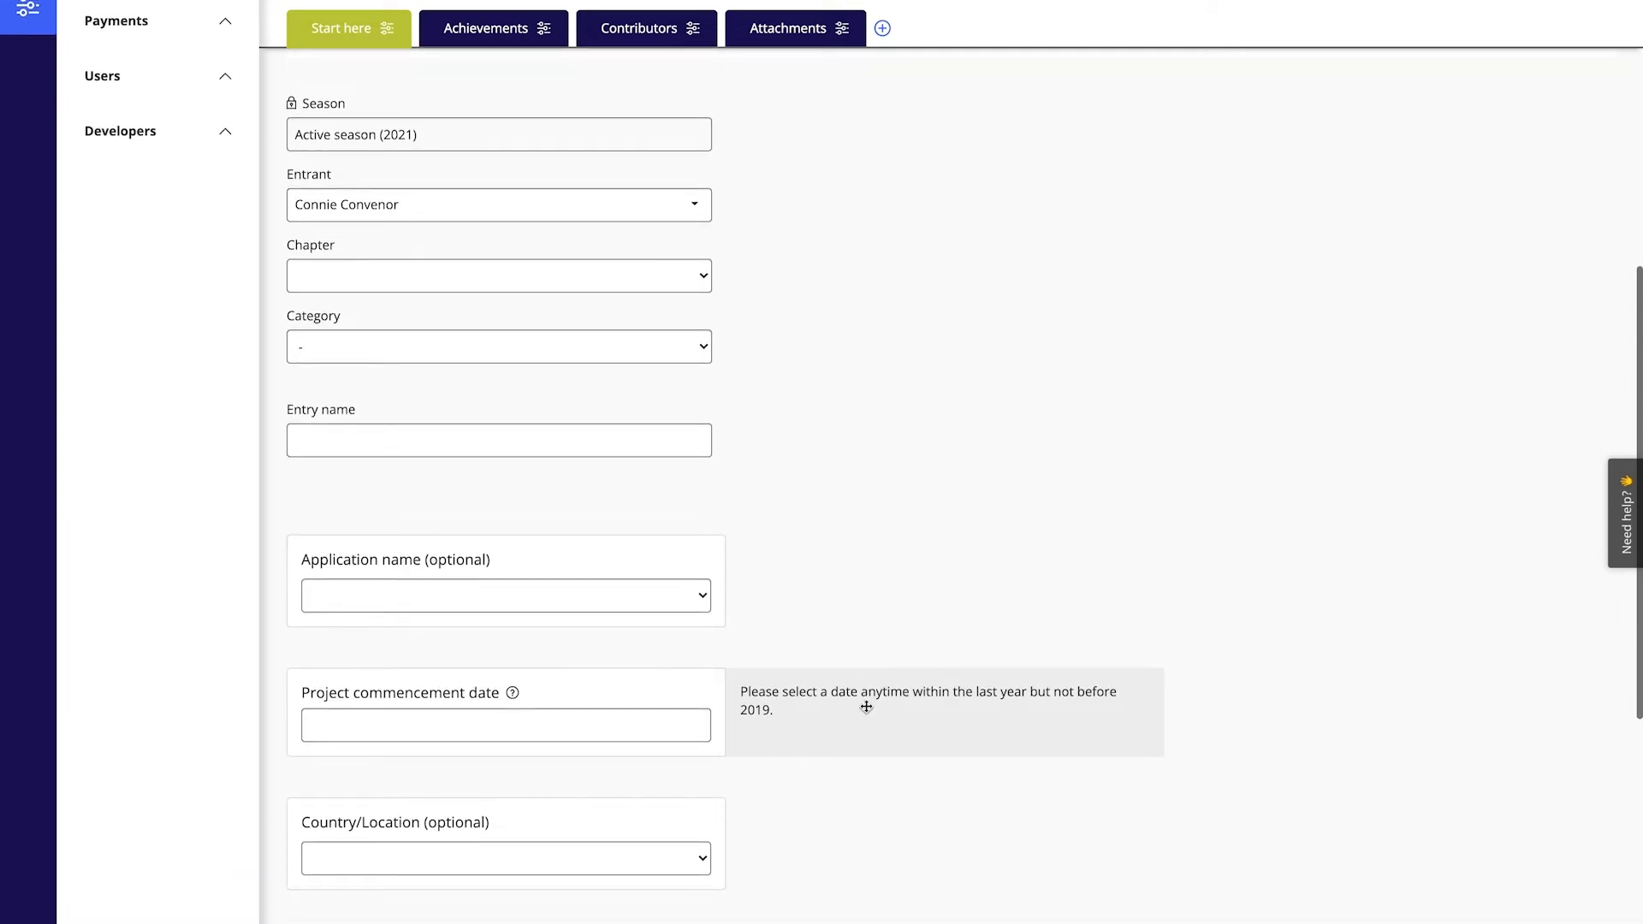
drag(866, 707, 273, 497)
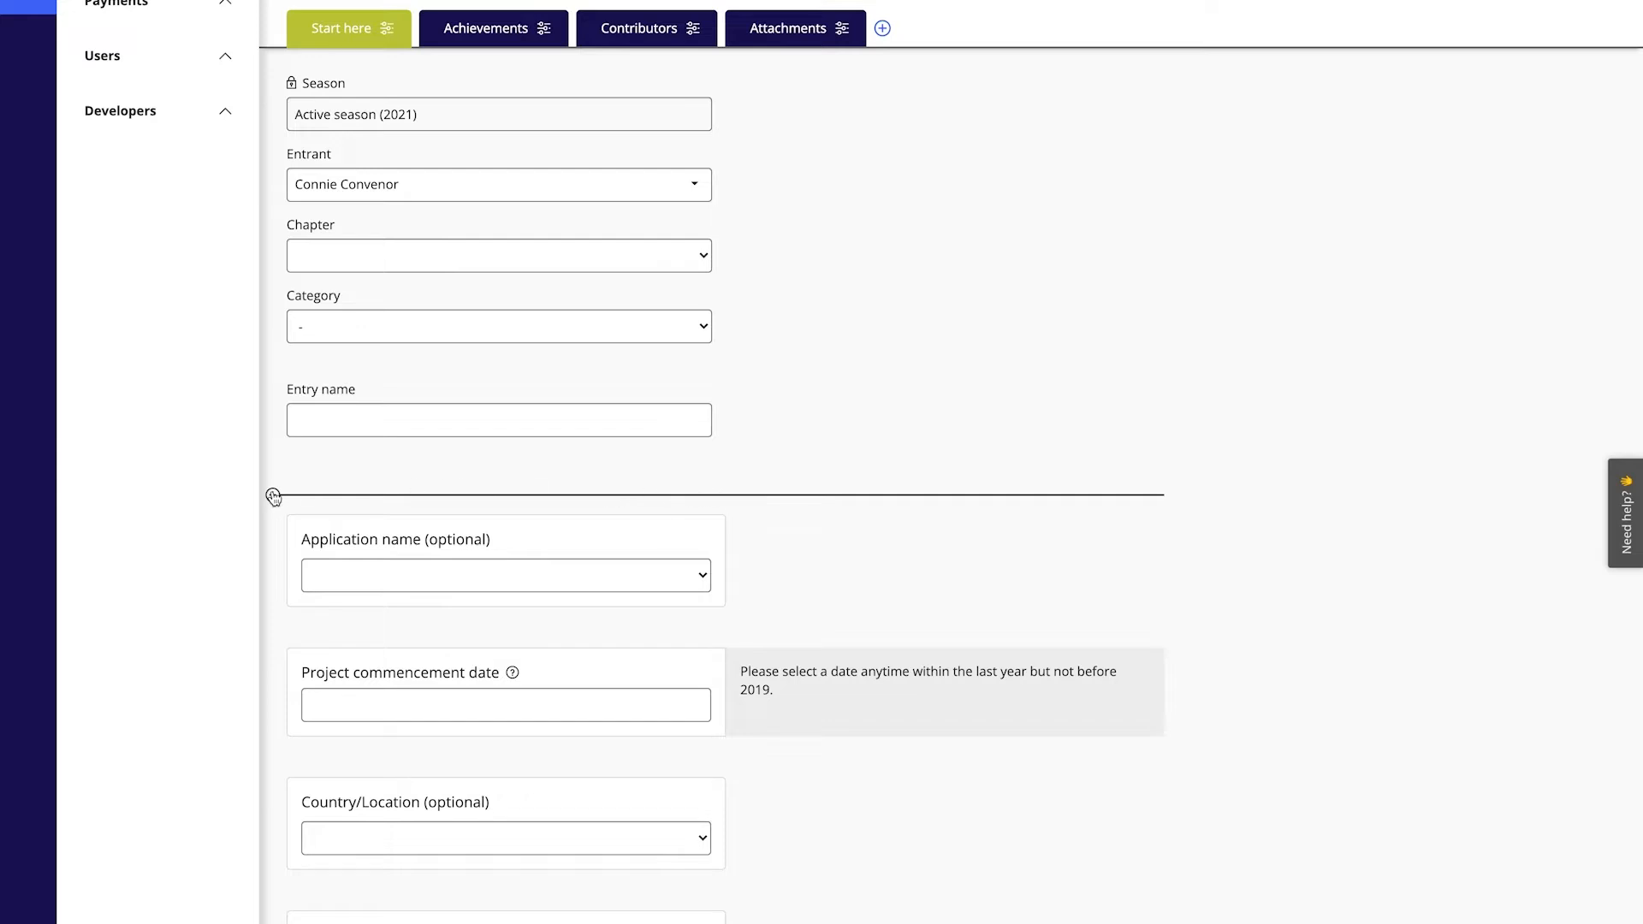
drag(273, 497, 274, 499)
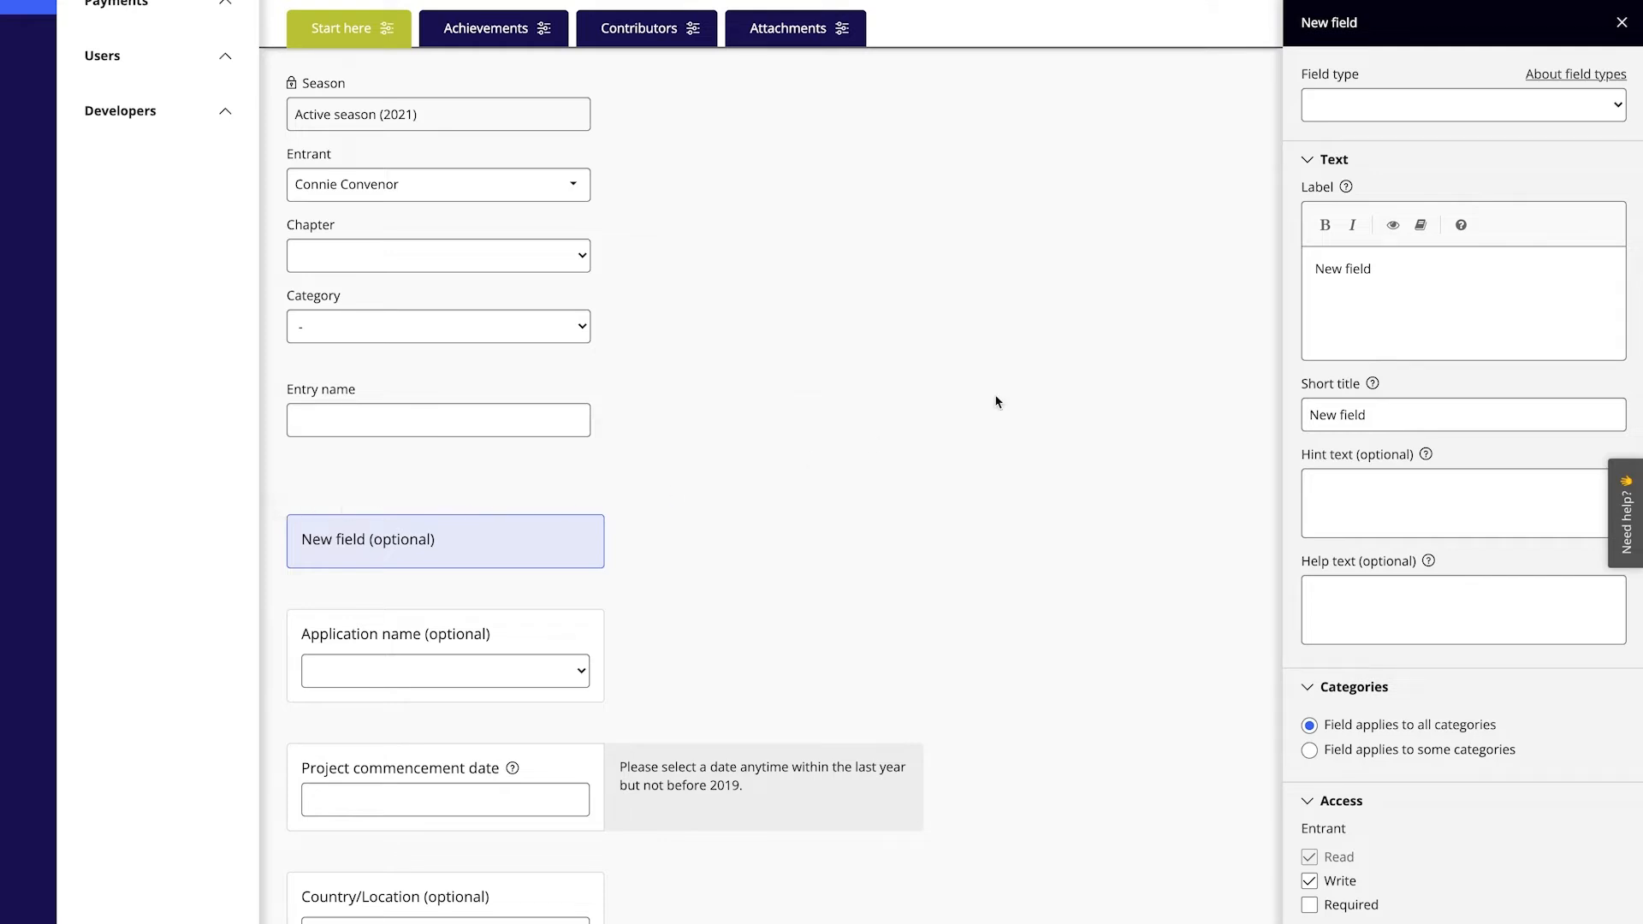
click(1620, 112)
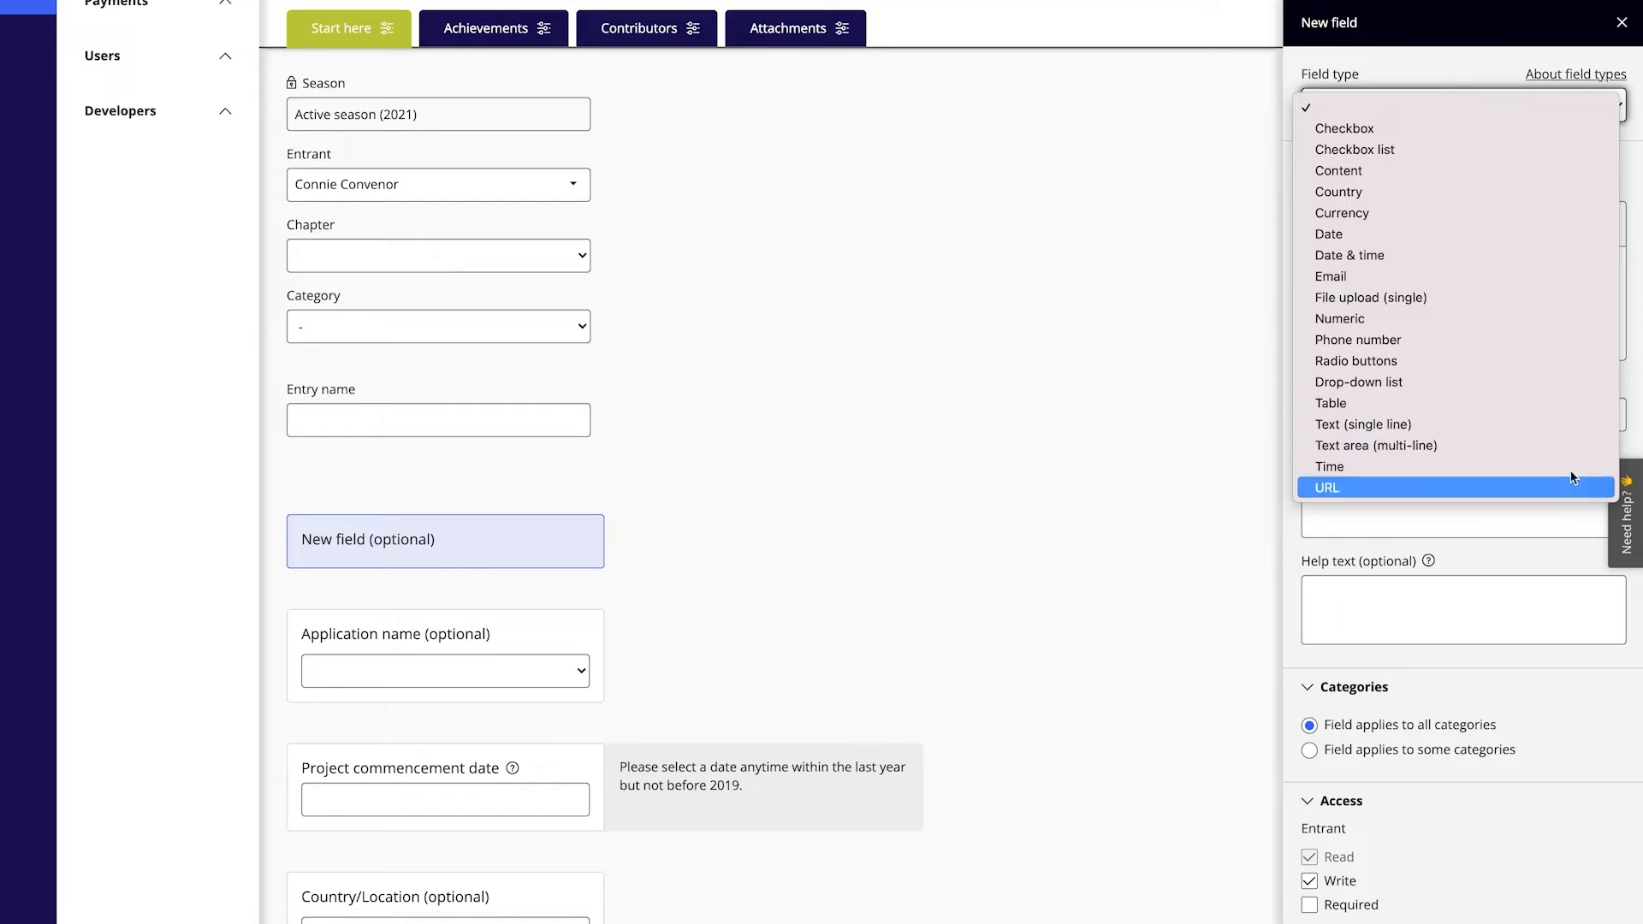
click(1569, 341)
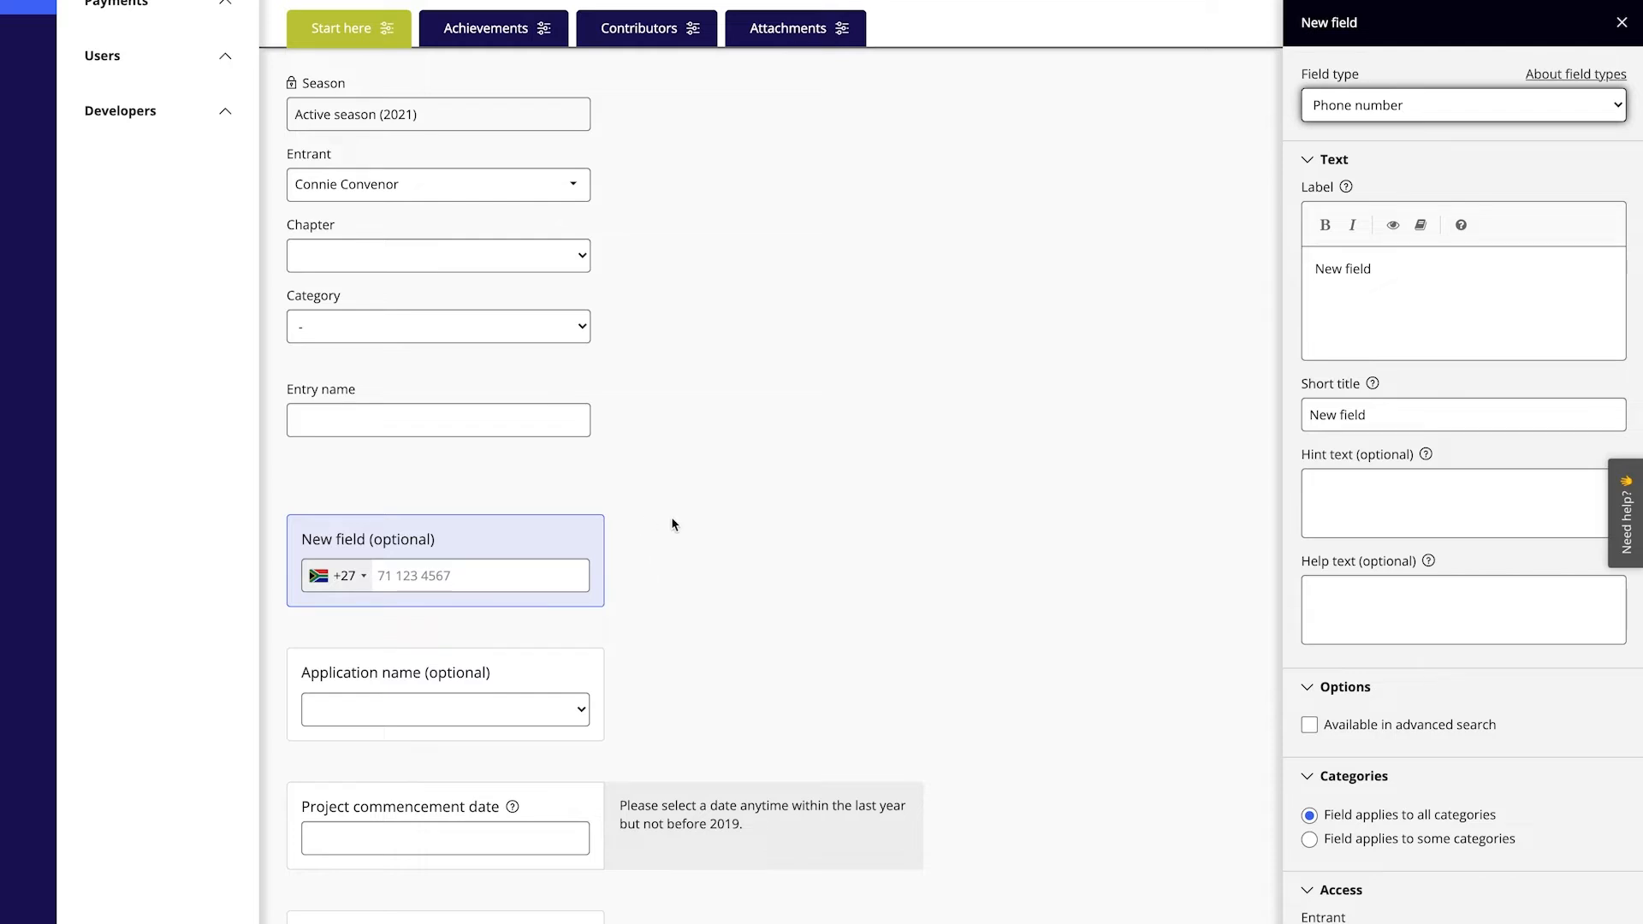
Label the field "Please add your telephone number." with short title "Phone number", a 9am to 5pm contact hint, and help text "Only numbers allowed.".
scroll(675, 517, down, 4)
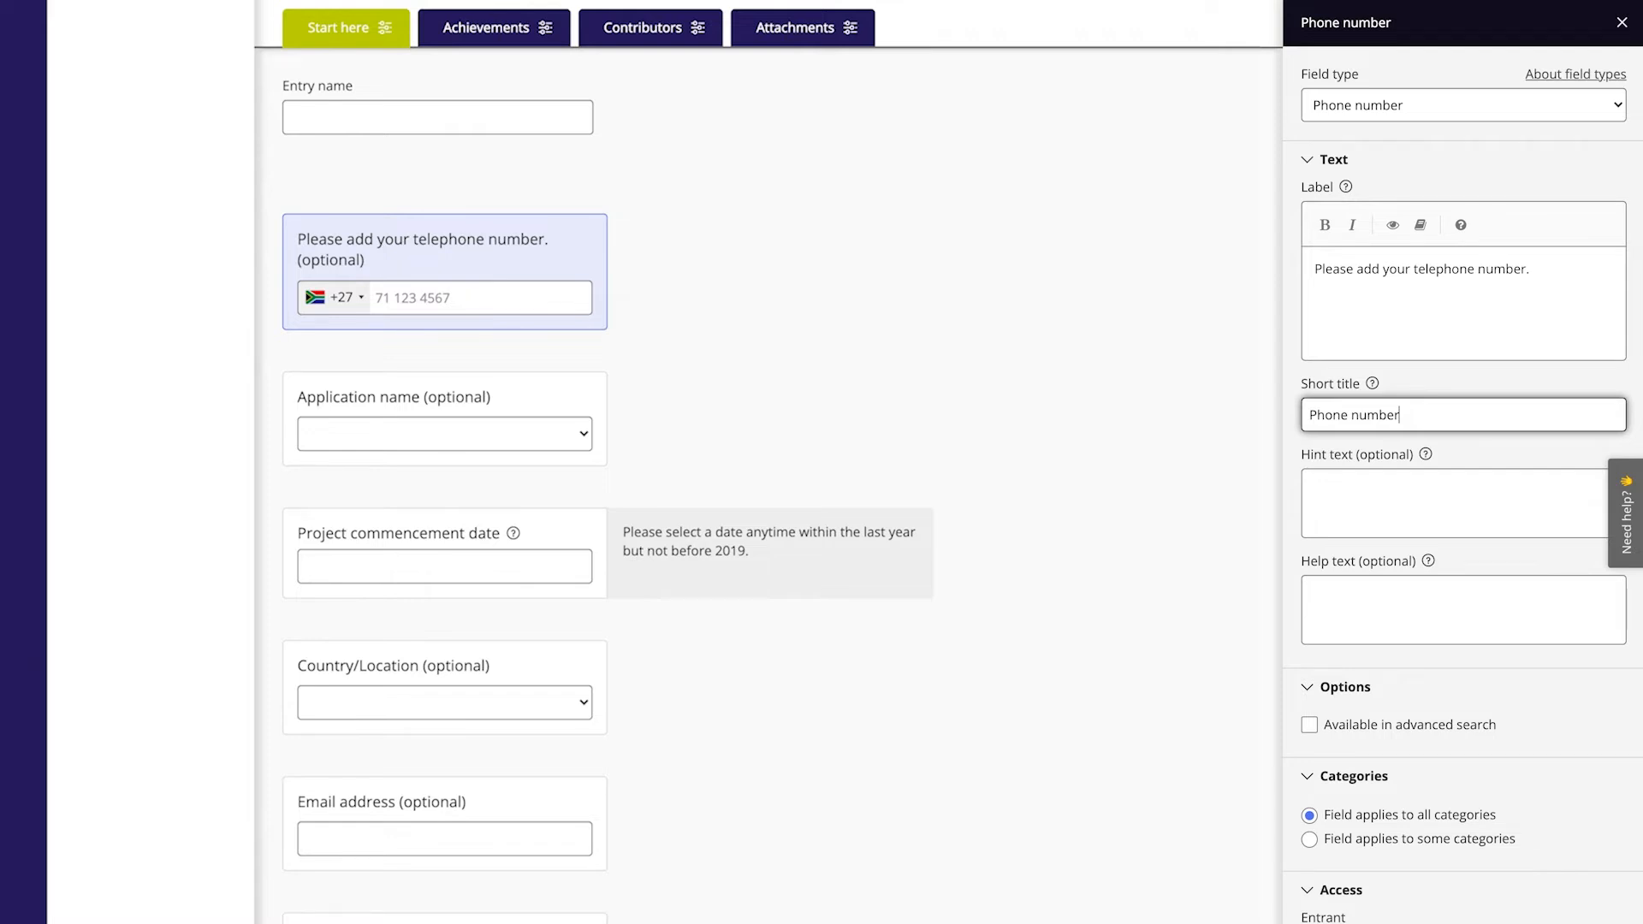
click(1541, 501)
click(1540, 613)
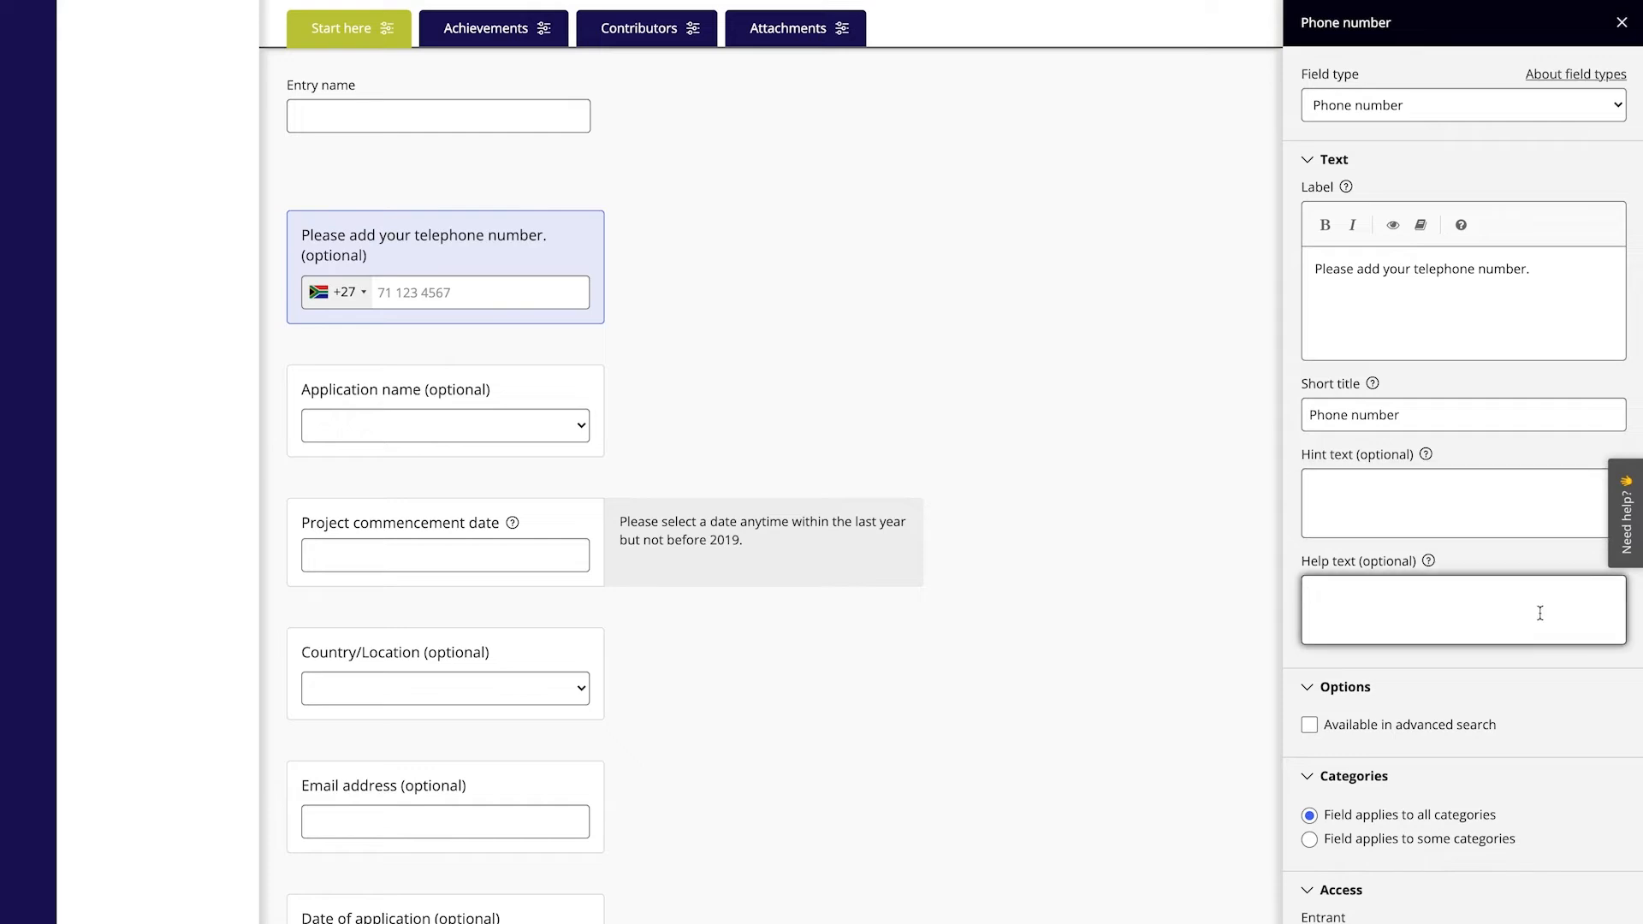
click(1475, 501)
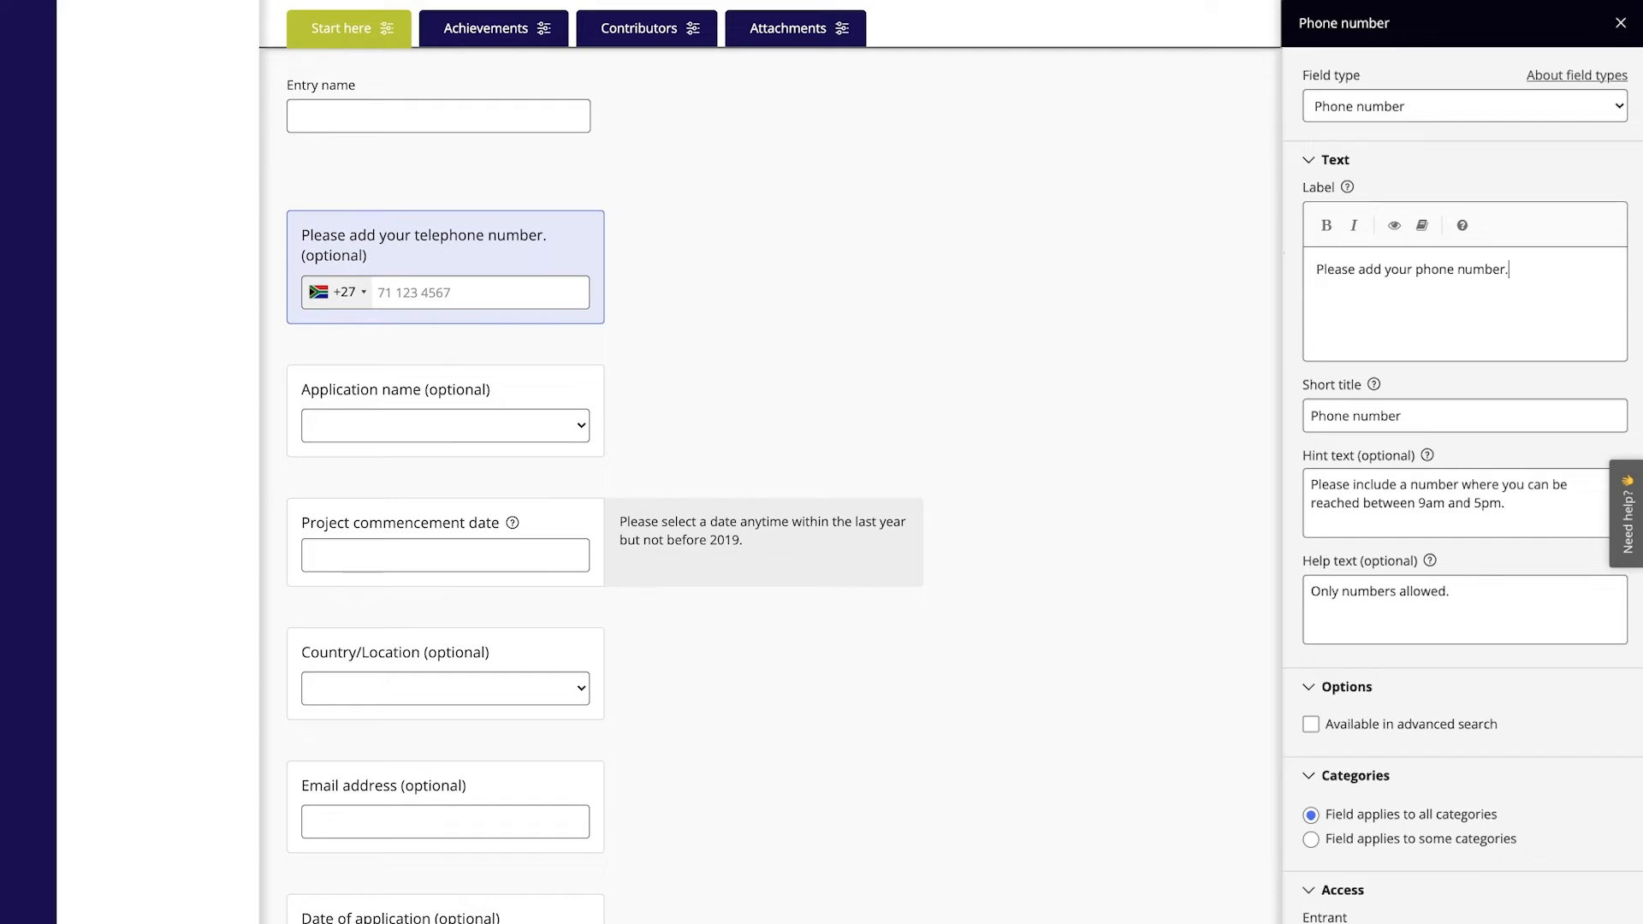
Make the phone number field required for entrants with Elevated (personal data) protection and save it.
scroll(1464, 479, down, 5)
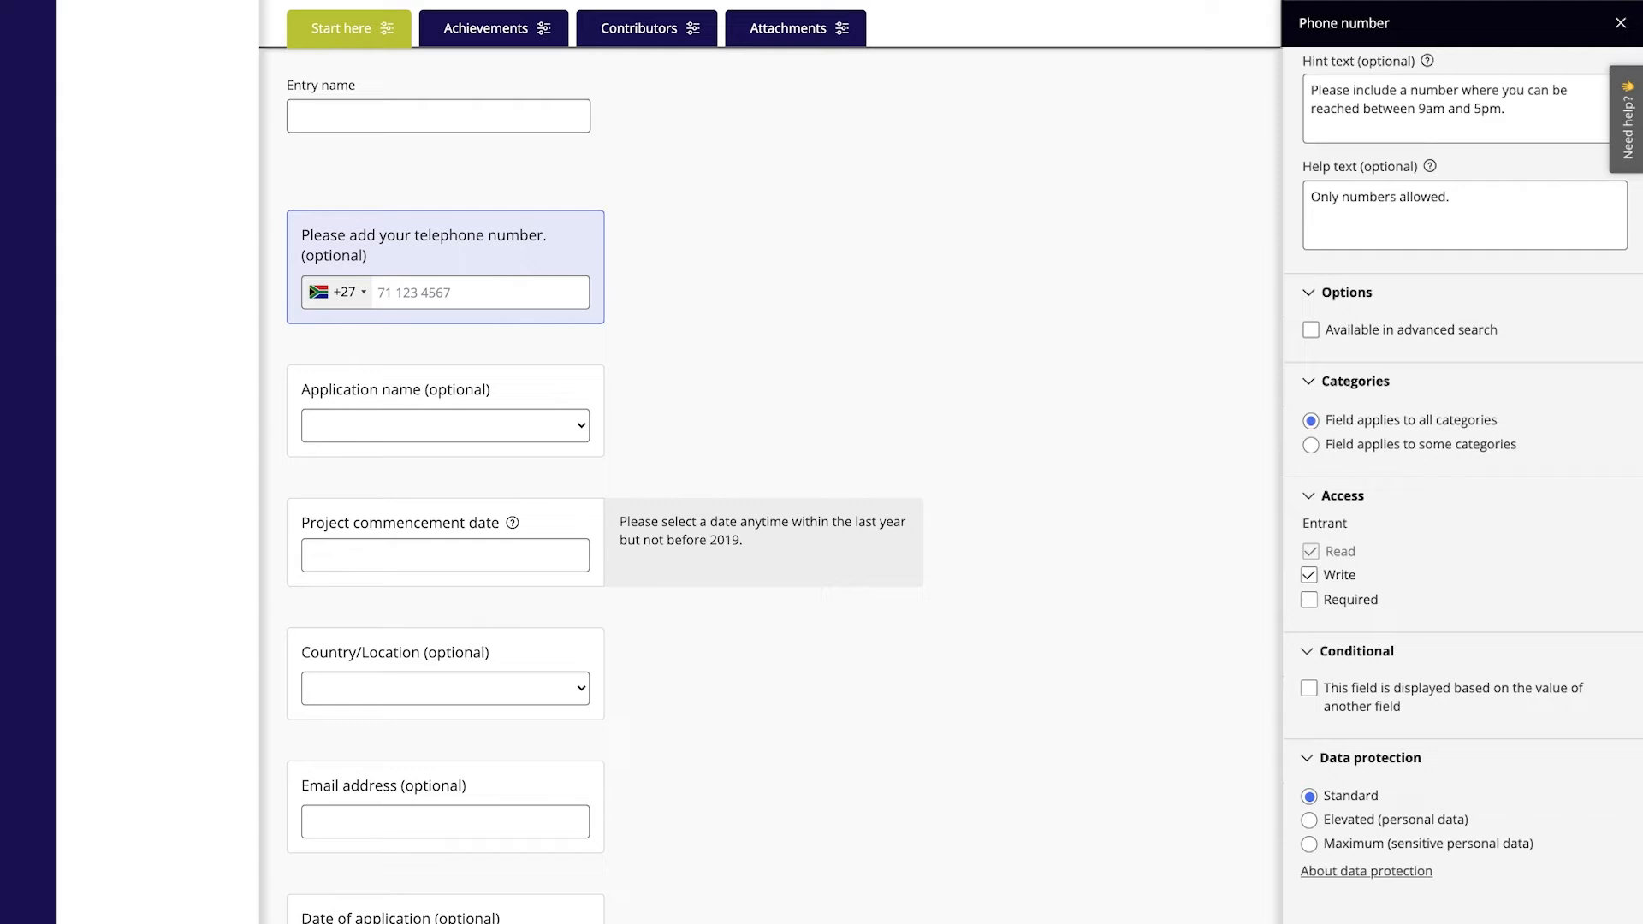
click(1310, 600)
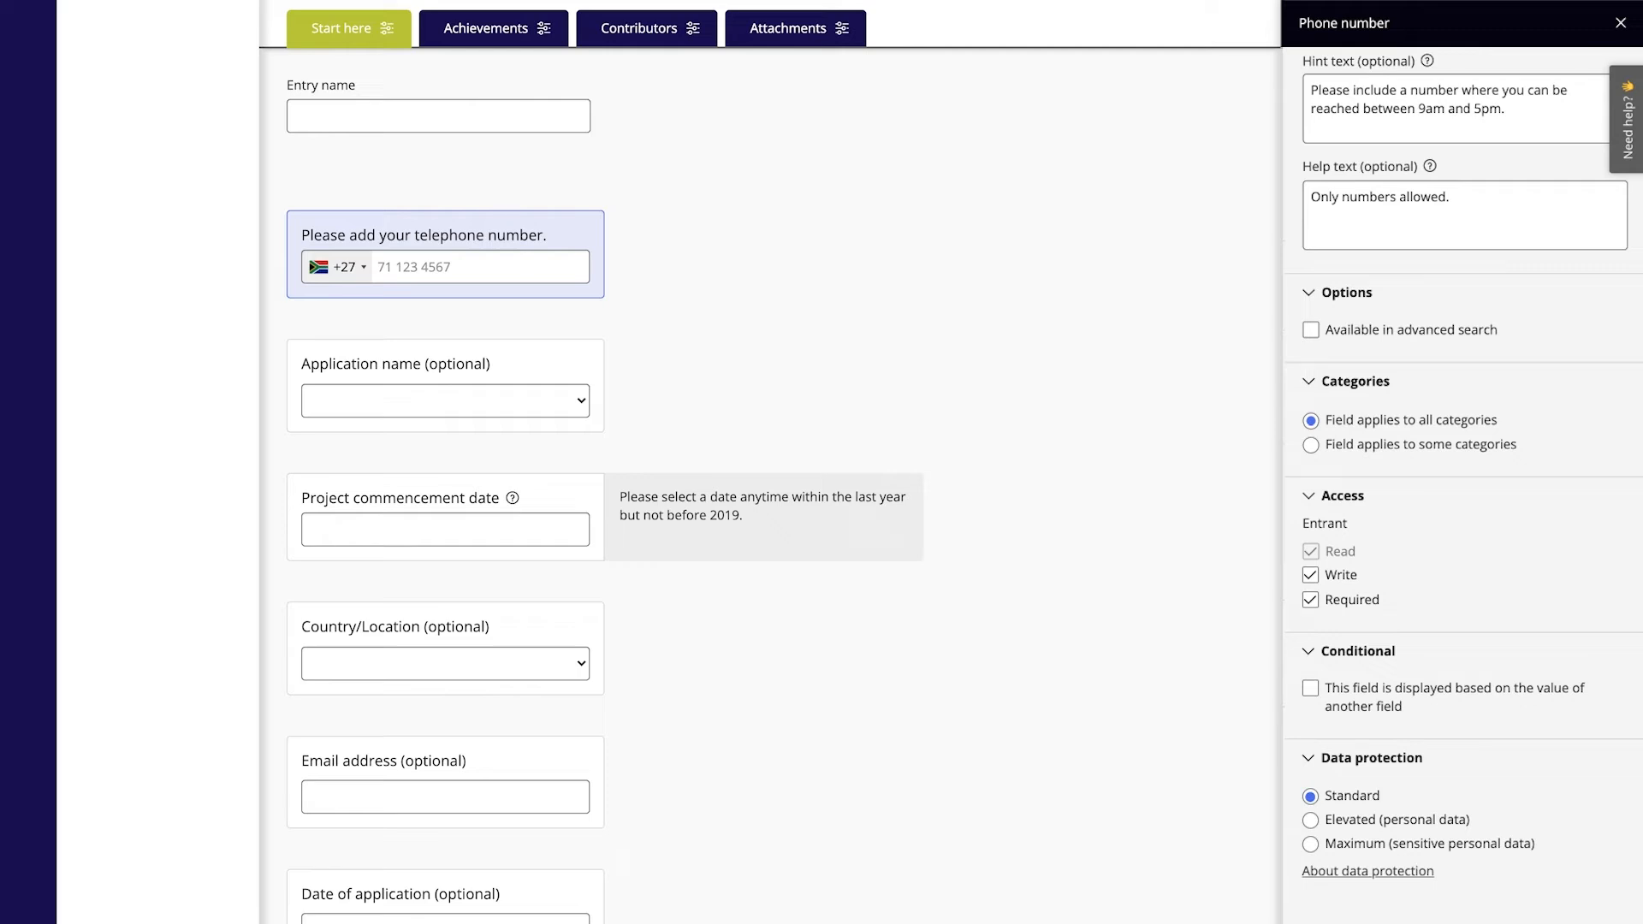
click(1311, 821)
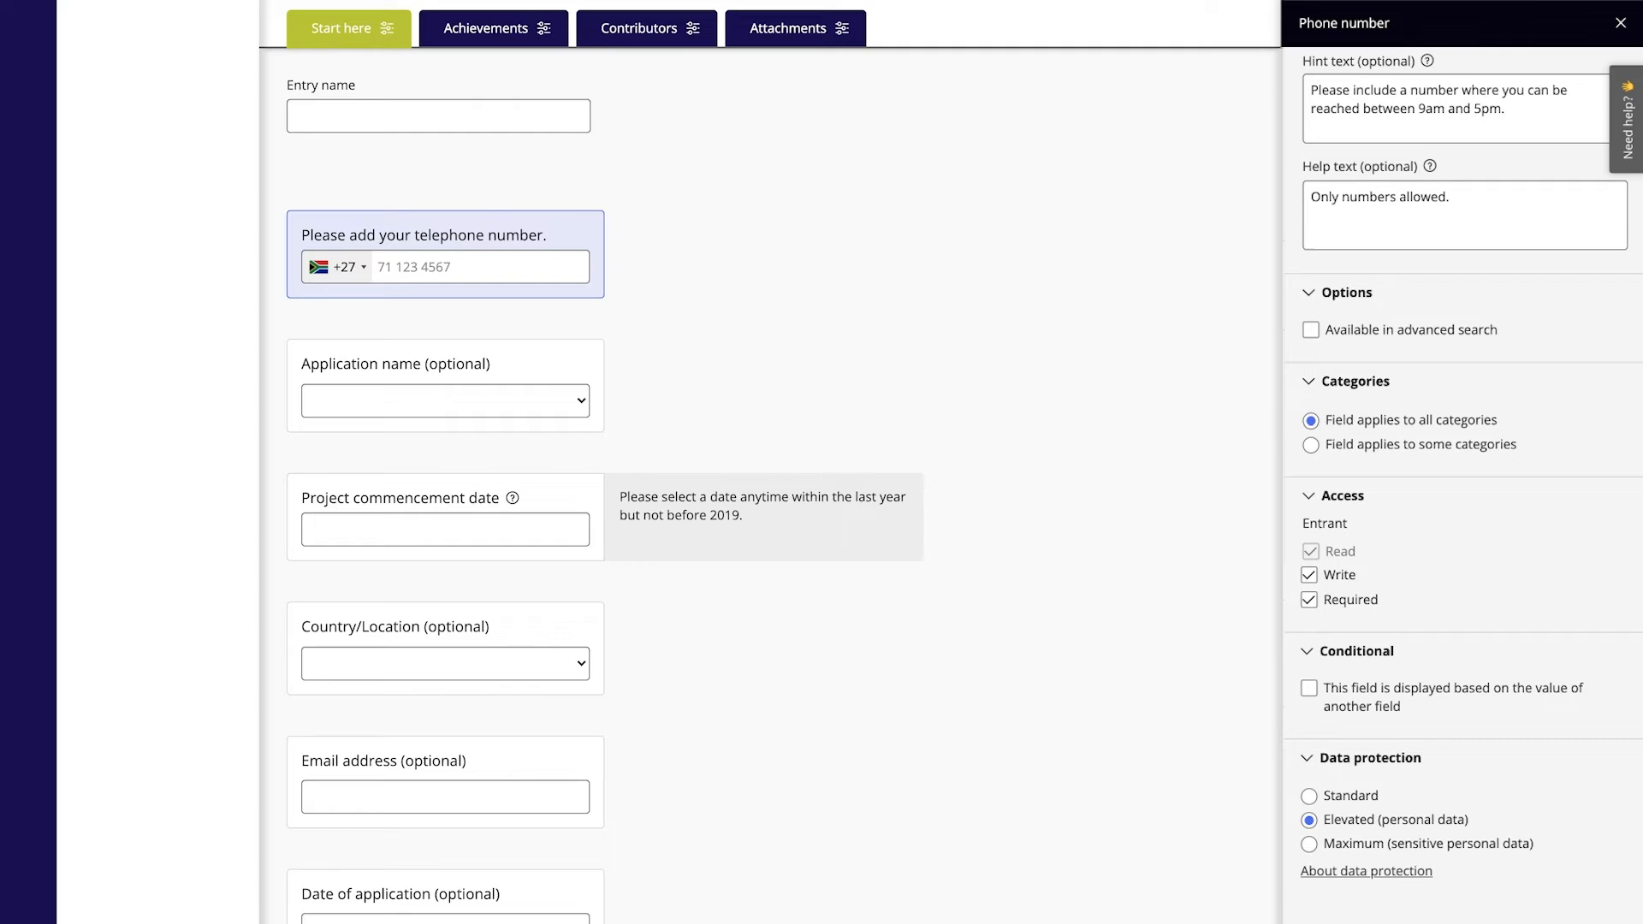
scroll(770, 462, down, 2)
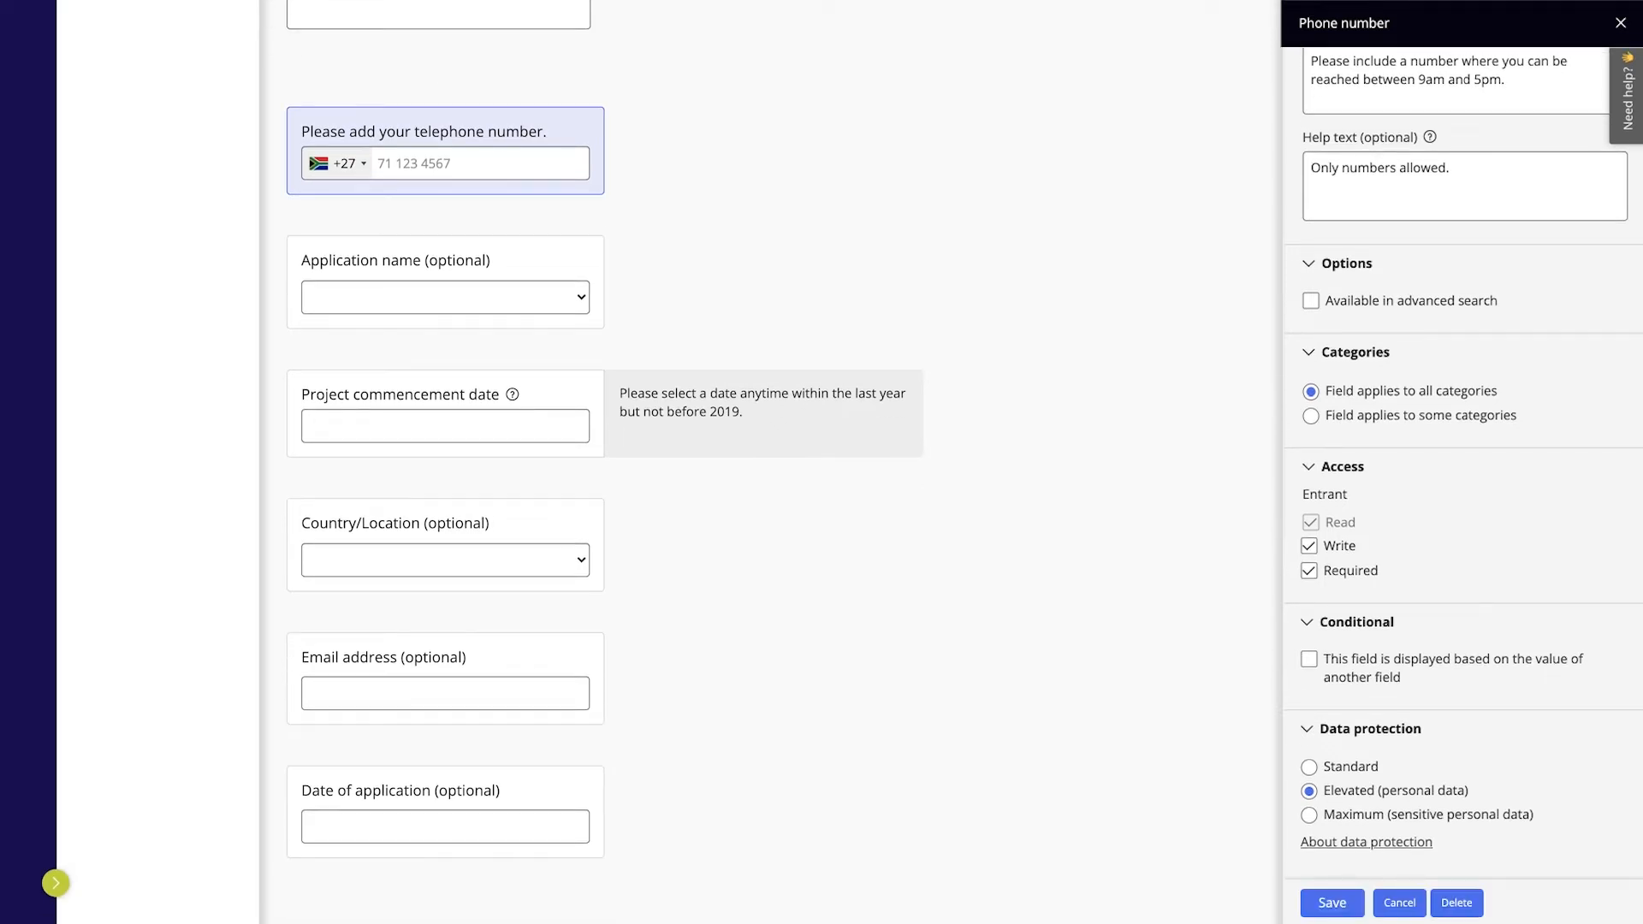
click(1333, 903)
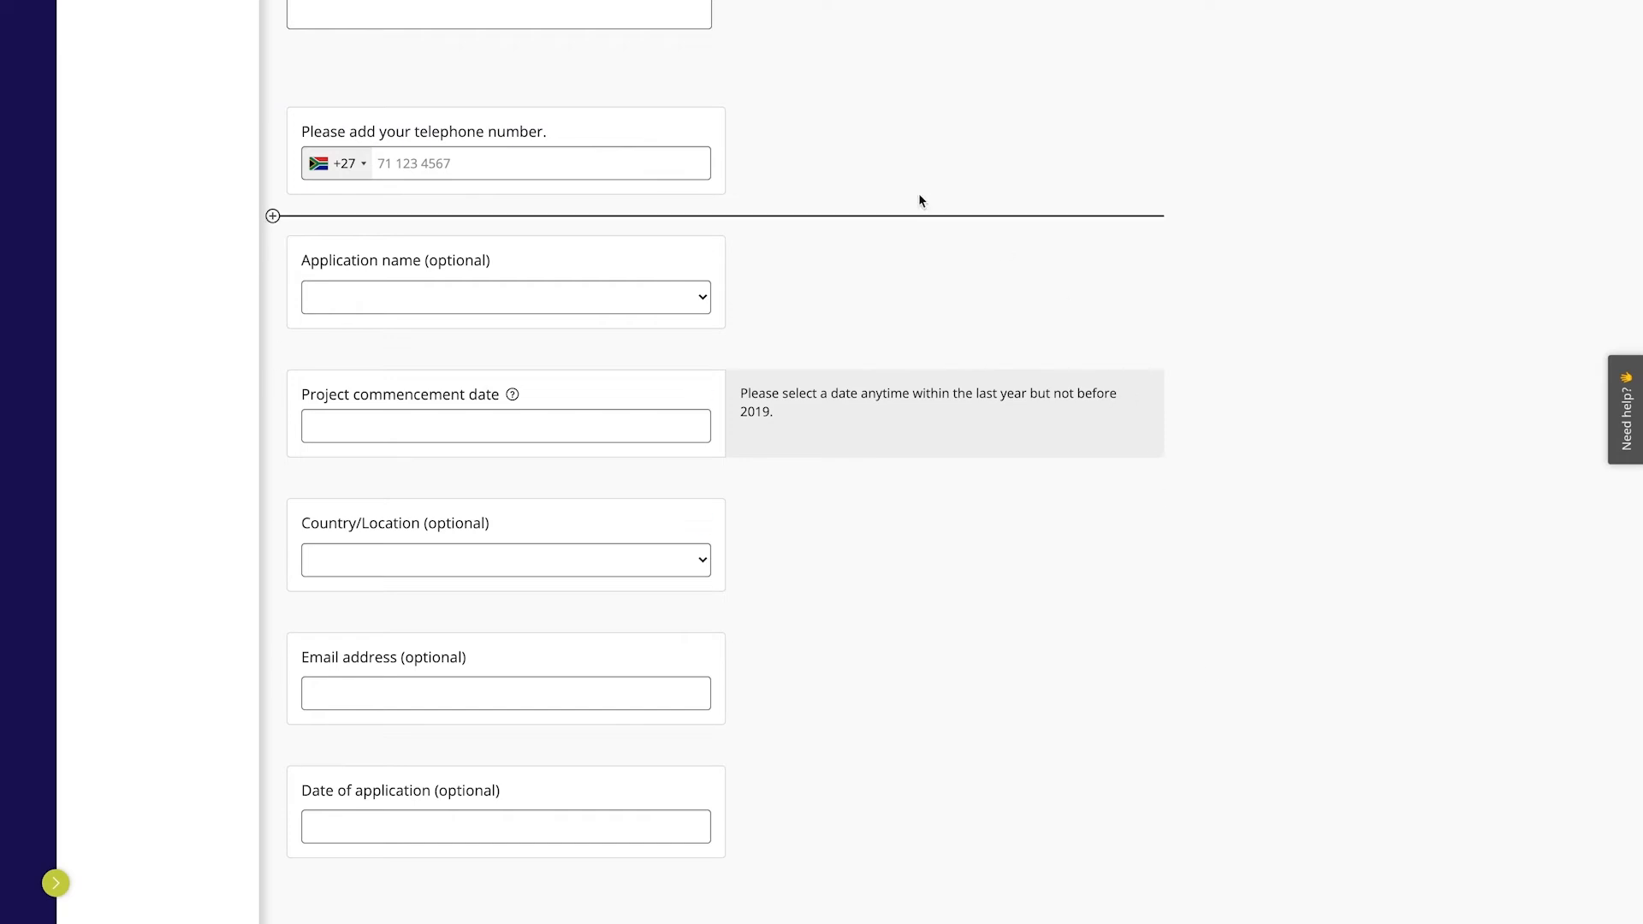
Move the telephone number field directly below the Application name field.
drag(627, 120, 642, 334)
scroll(968, 273, up, 12)
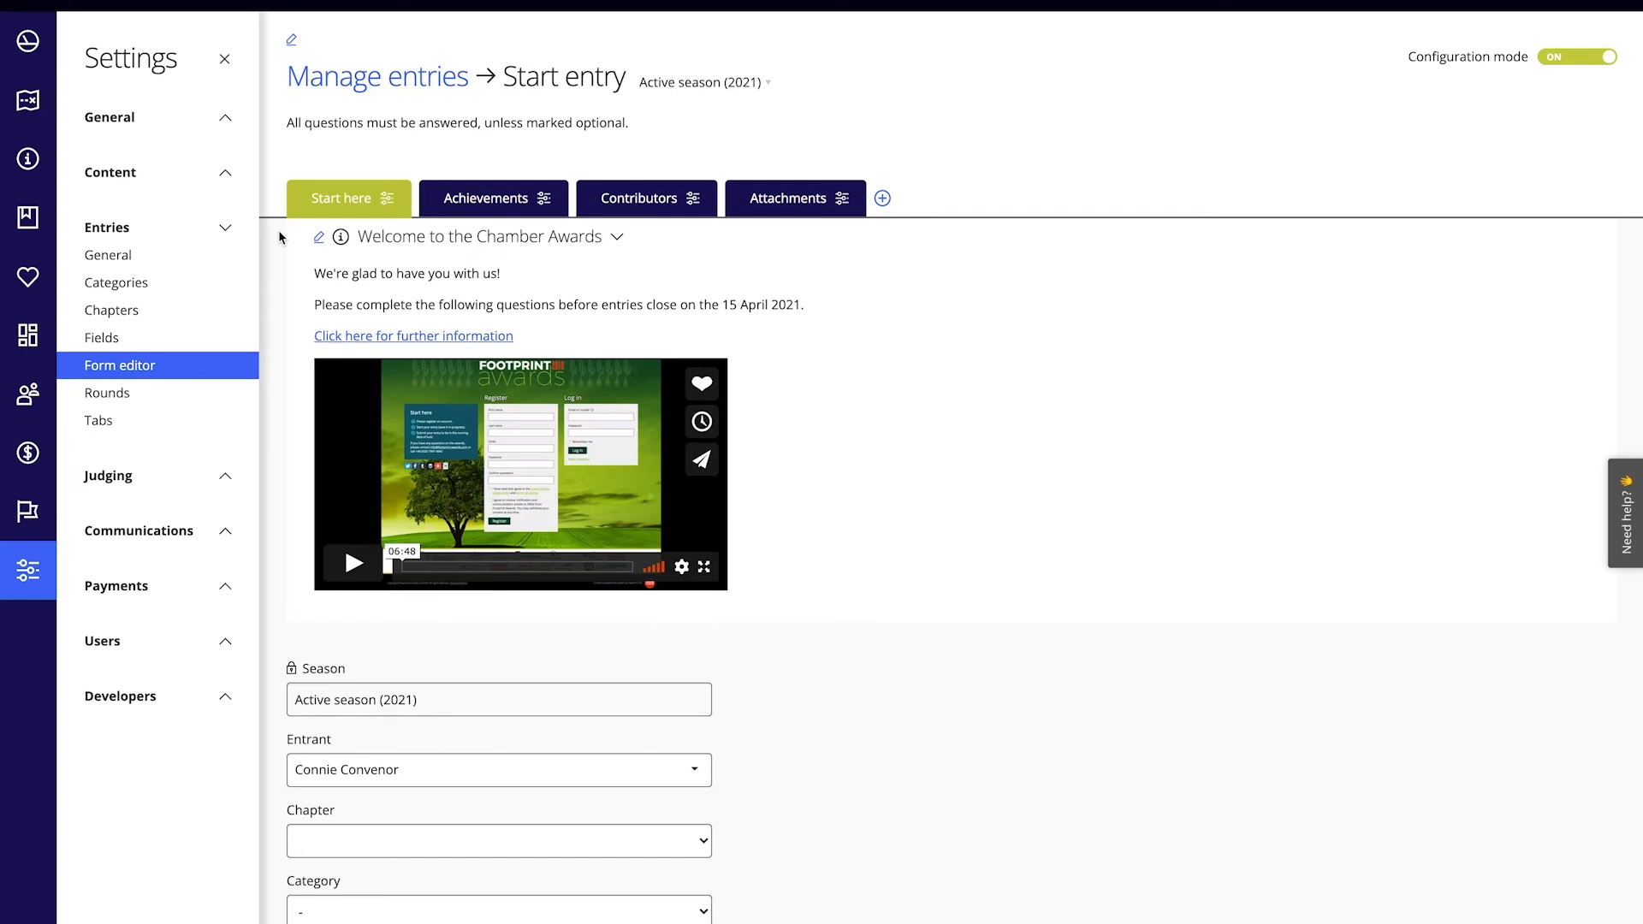
Look through the existing form tabs, and add and save a new tab of type Fields named "Project background".
click(512, 201)
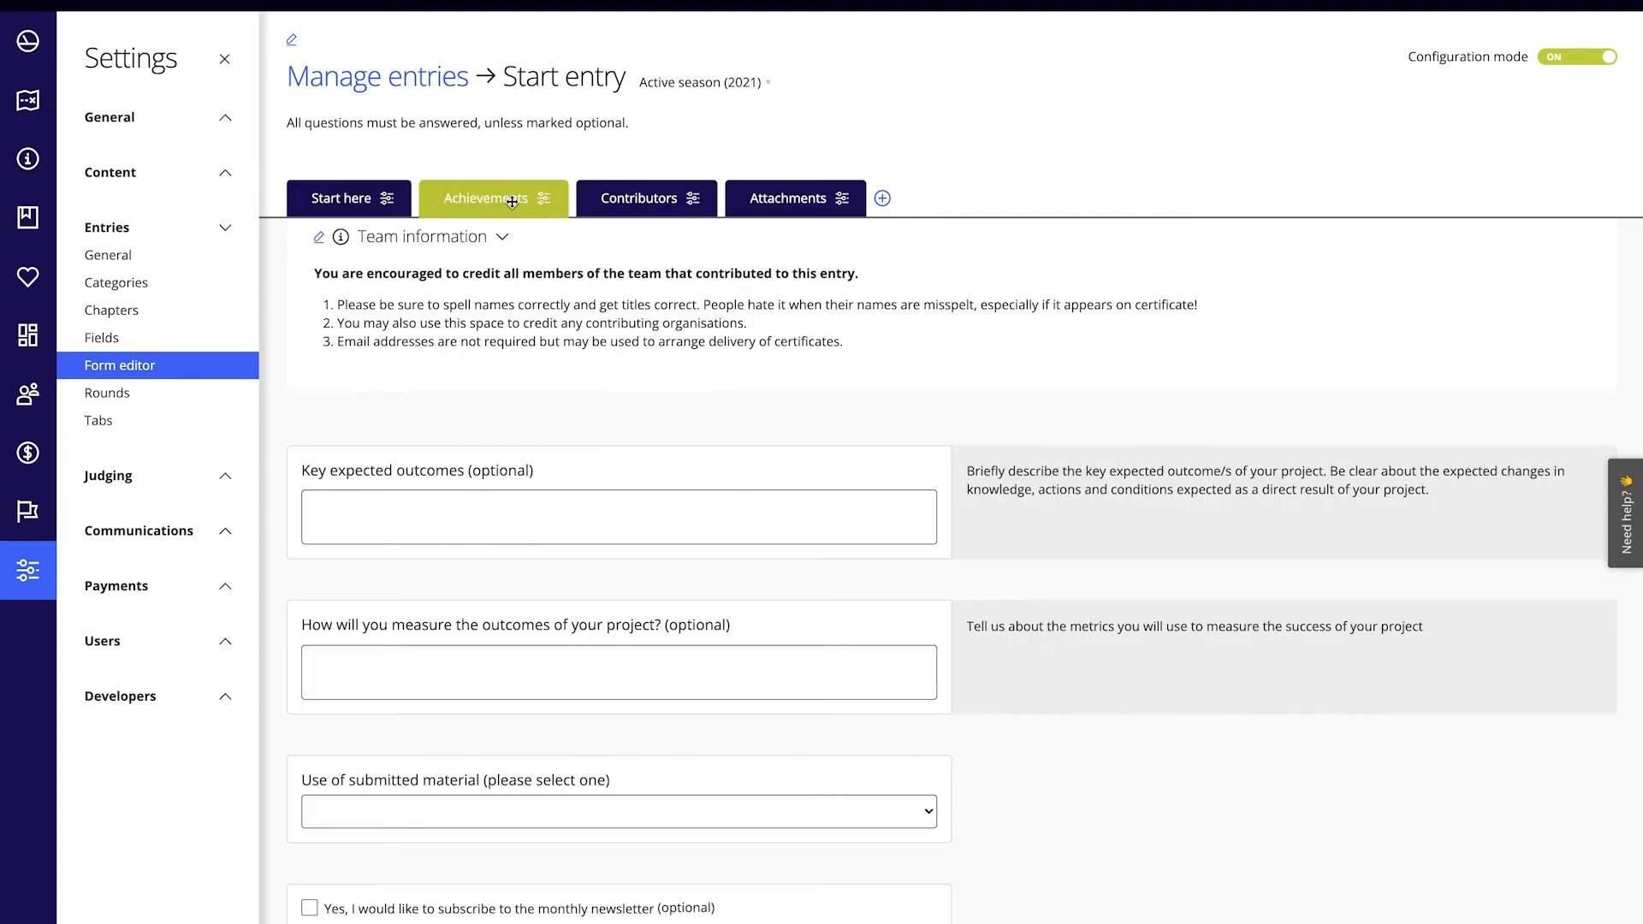
click(632, 201)
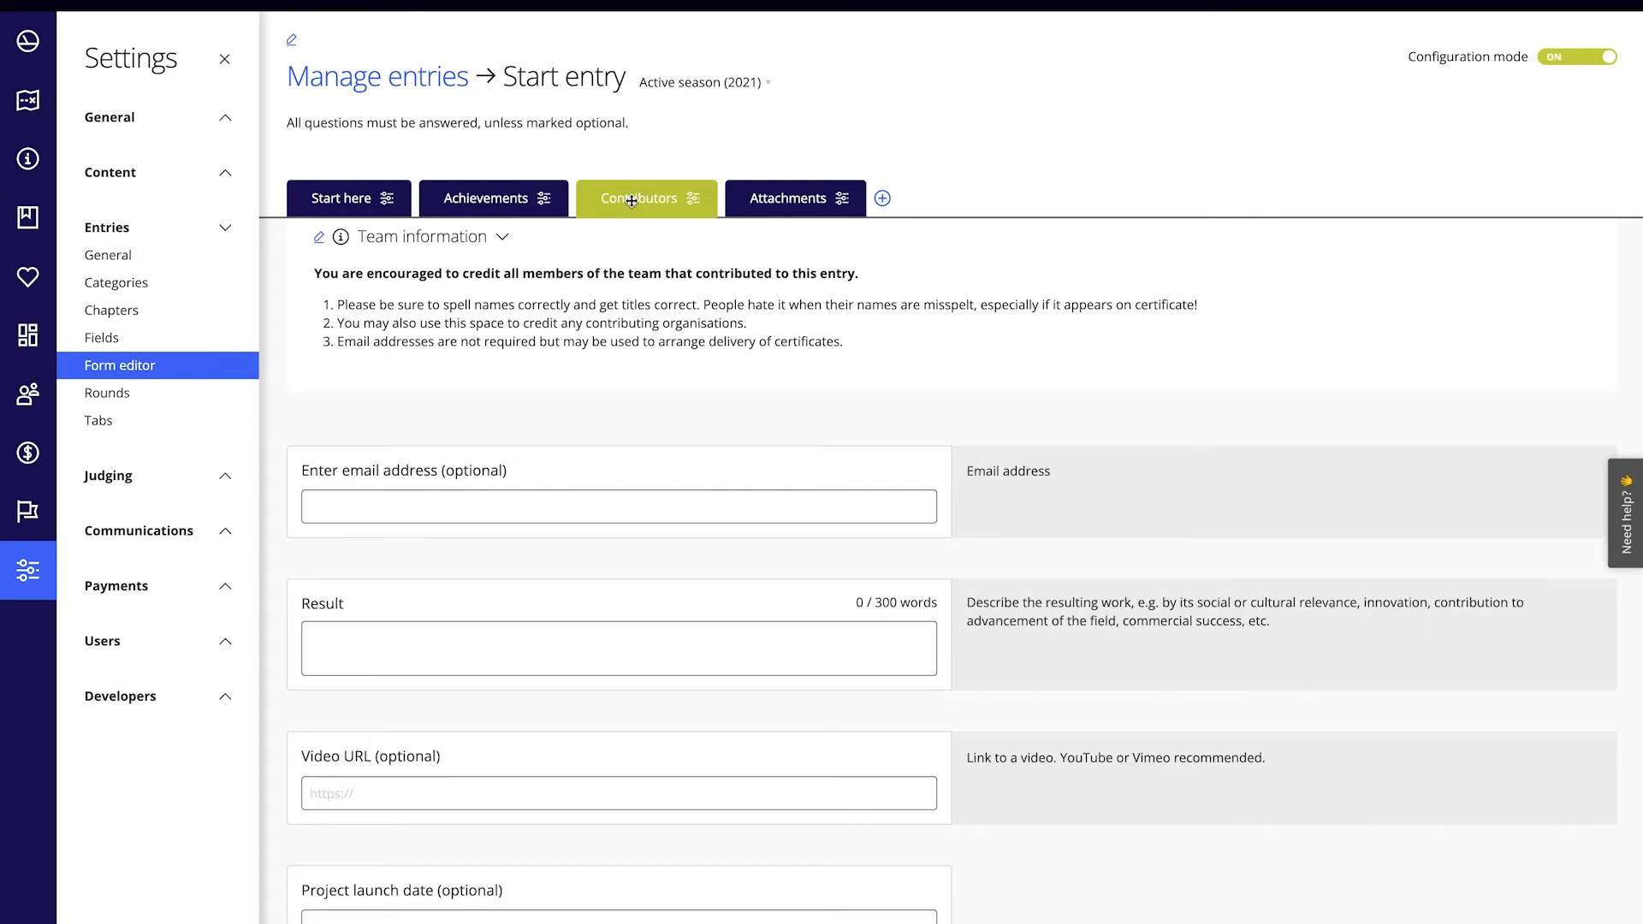
click(779, 203)
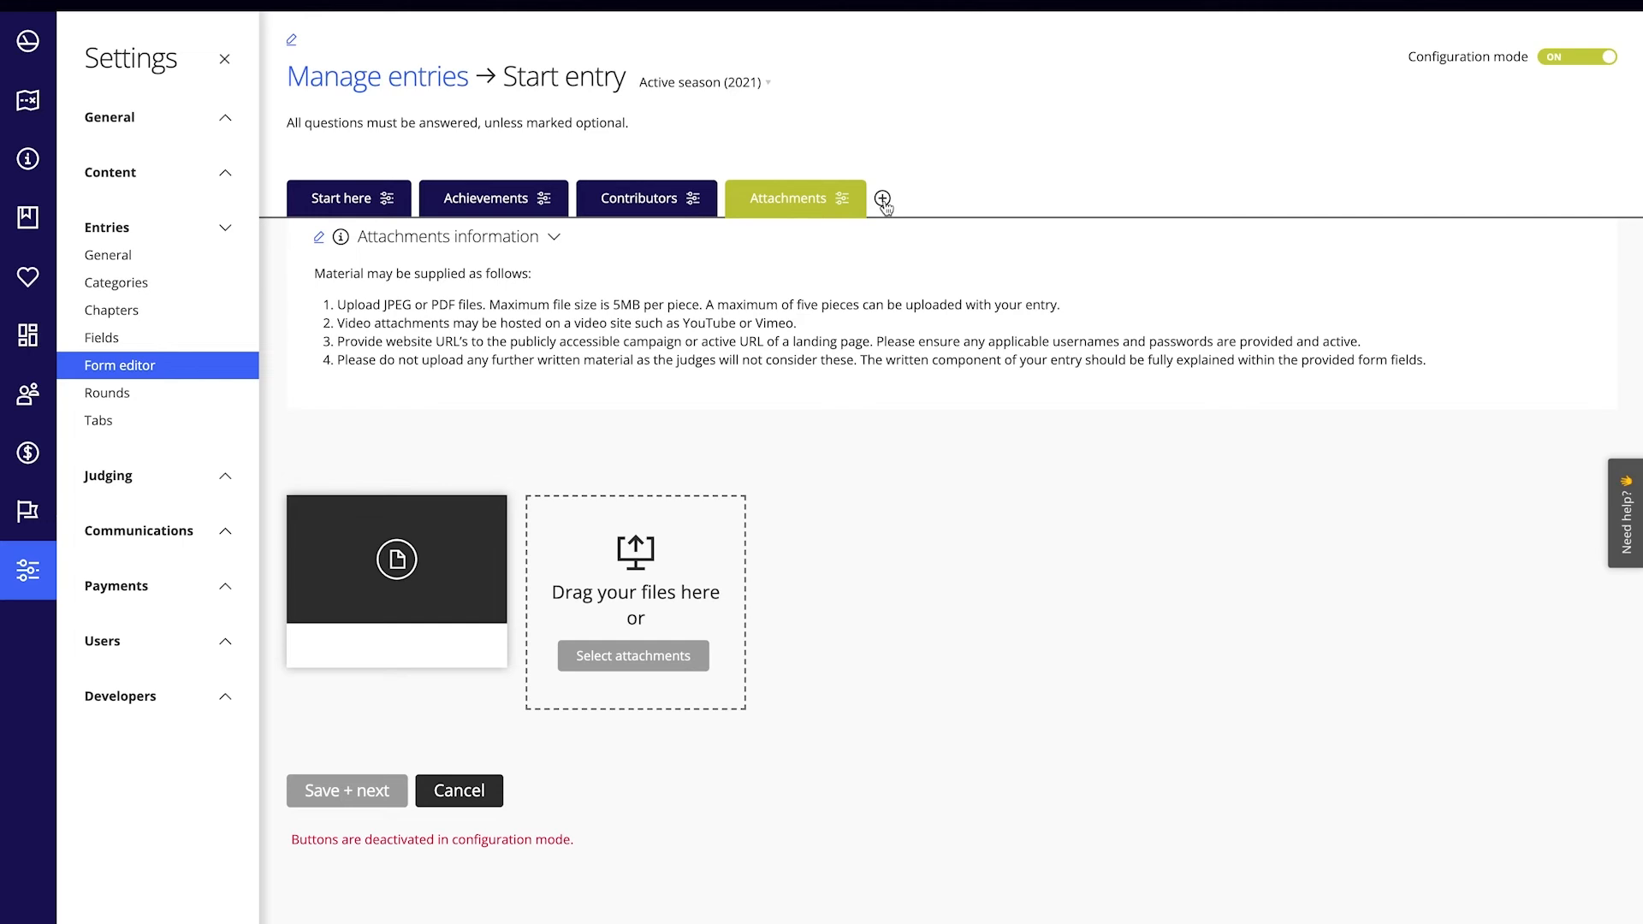
click(883, 199)
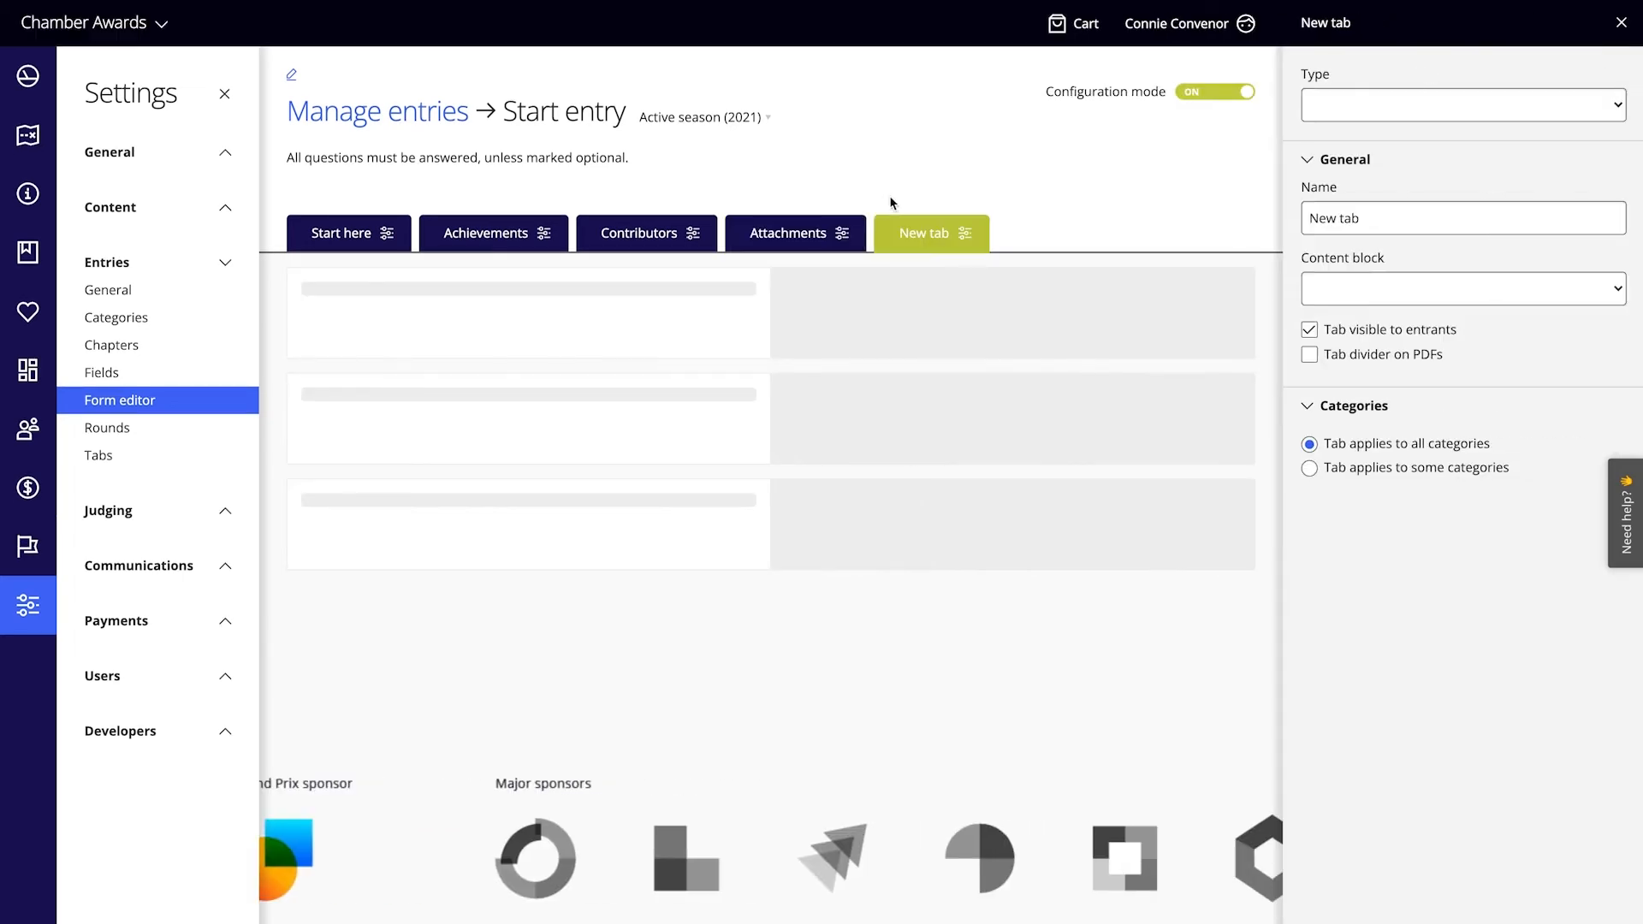
click(1619, 112)
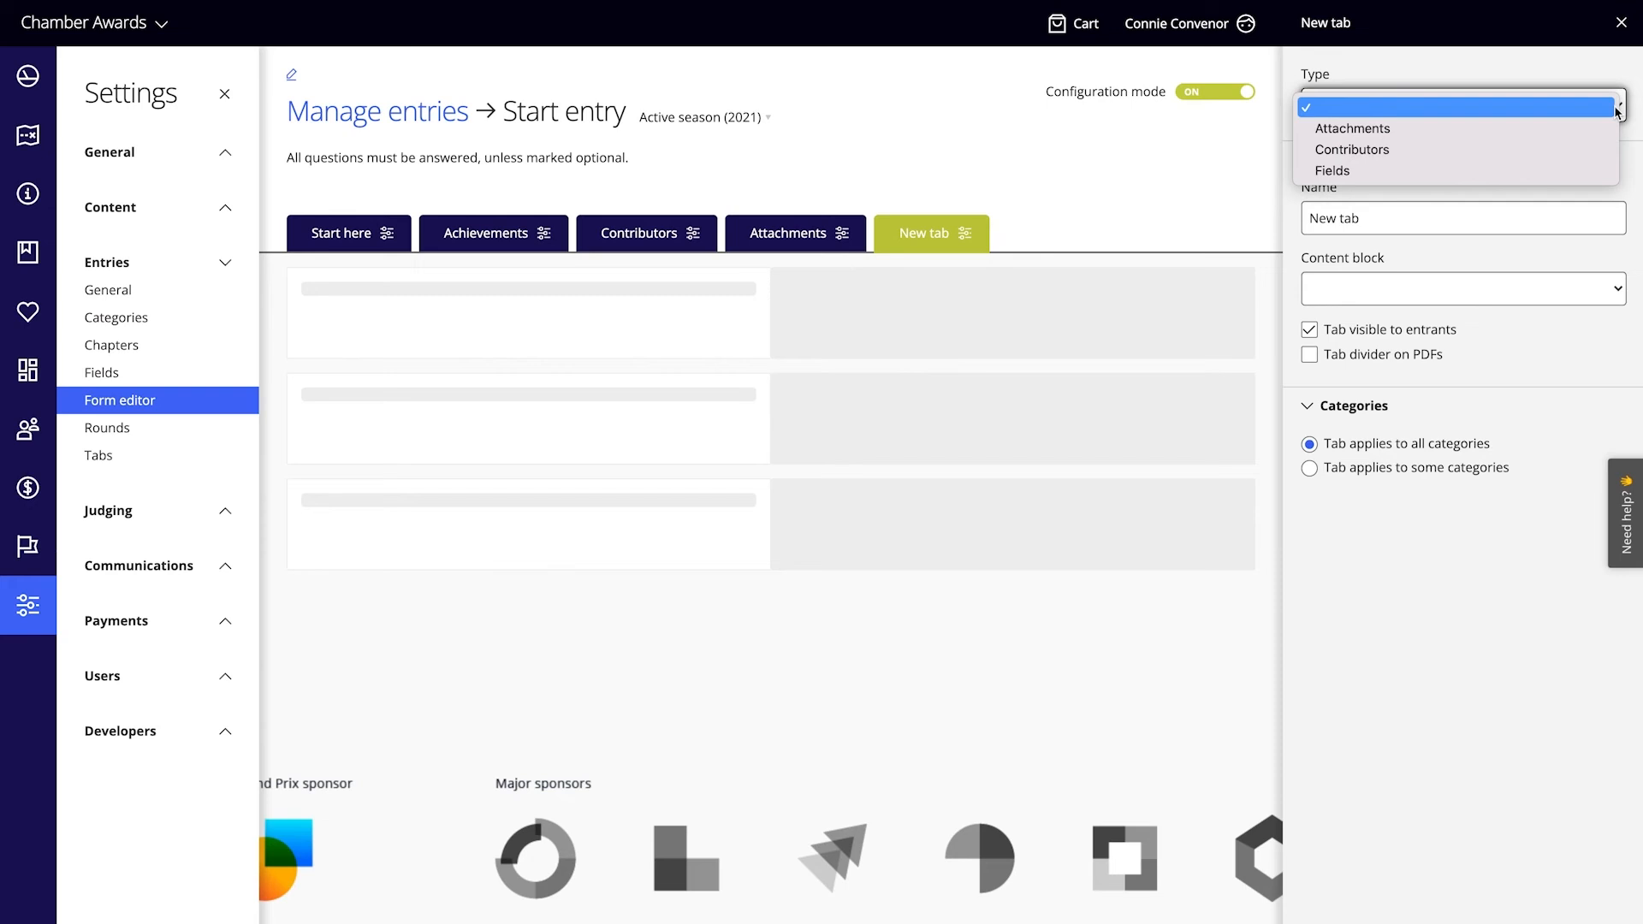
click(1585, 171)
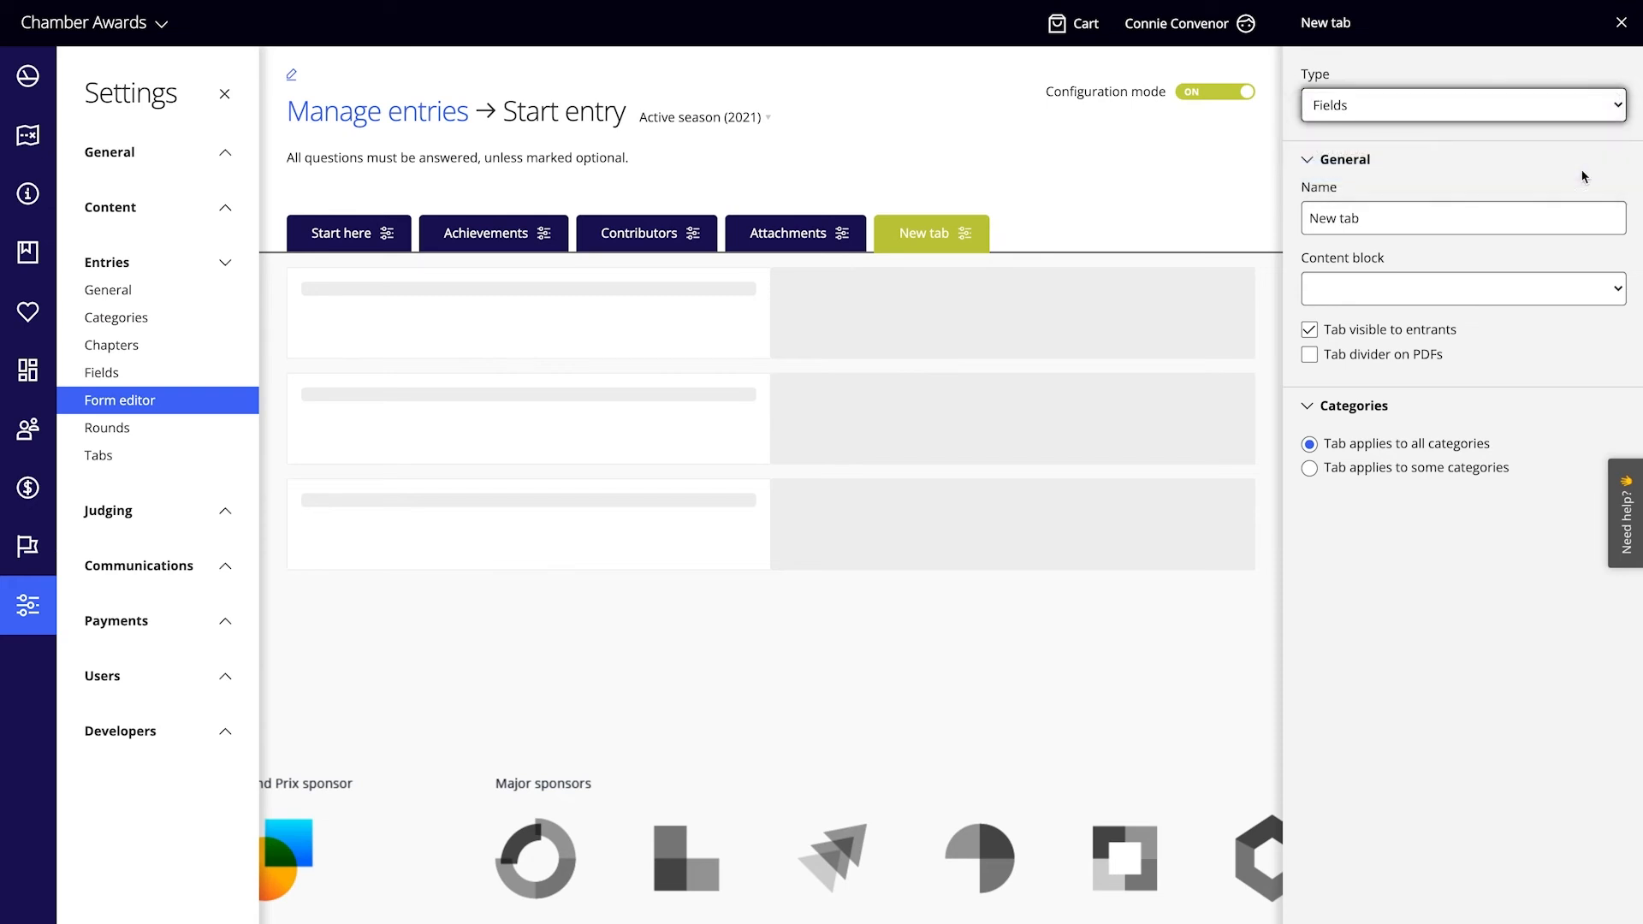
triple_click(1398, 219)
text(Project backgroun)
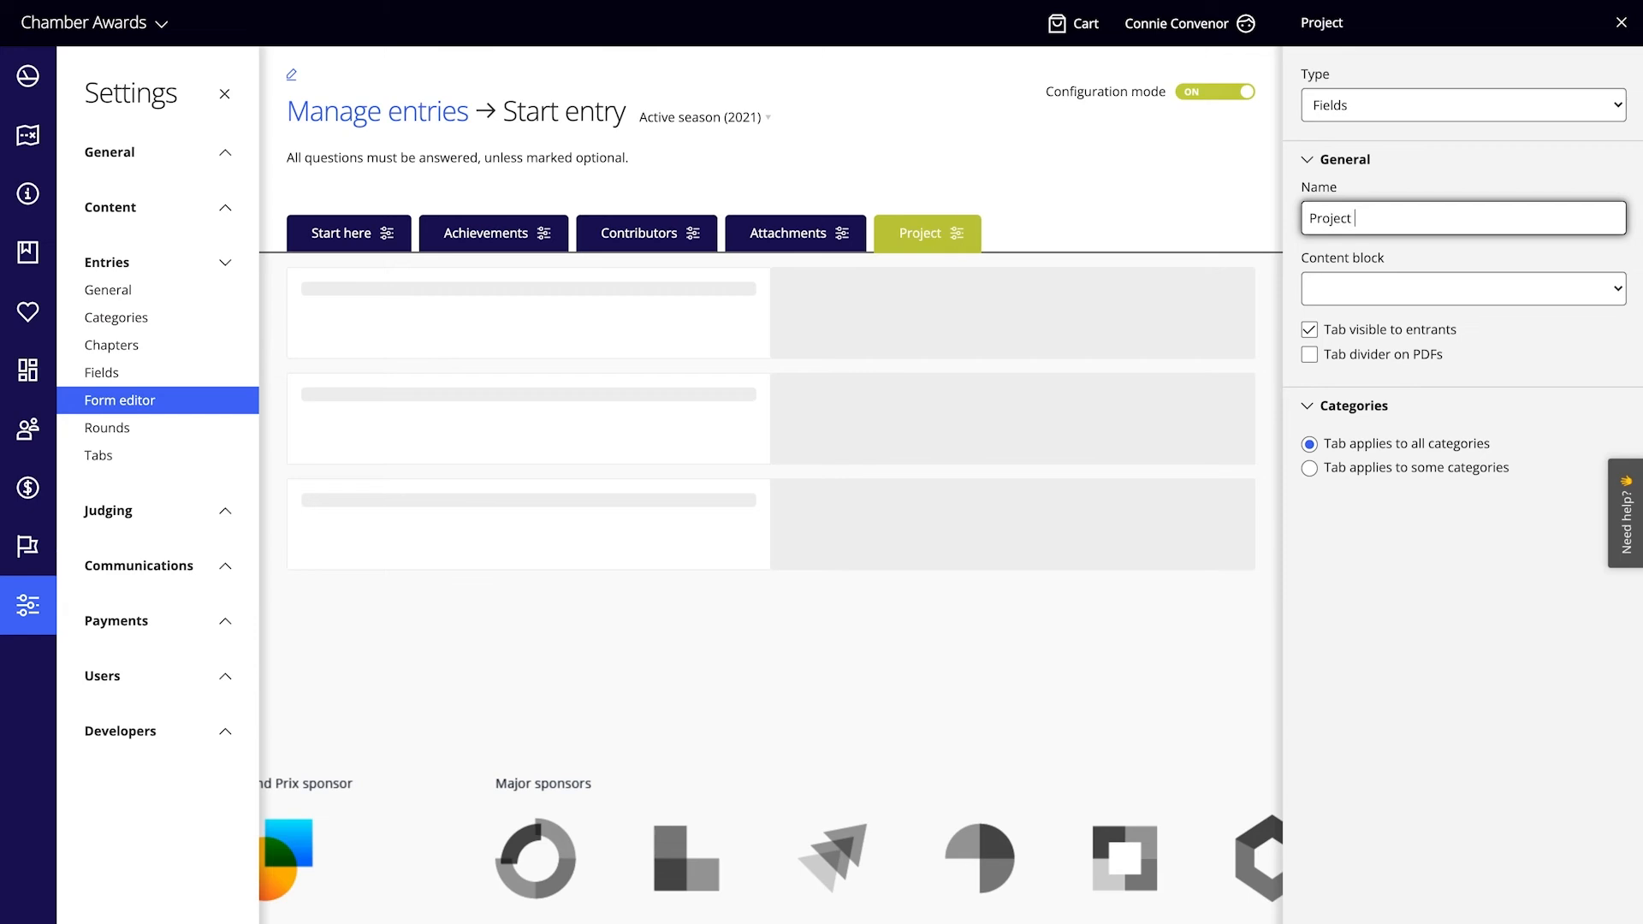
text(d)
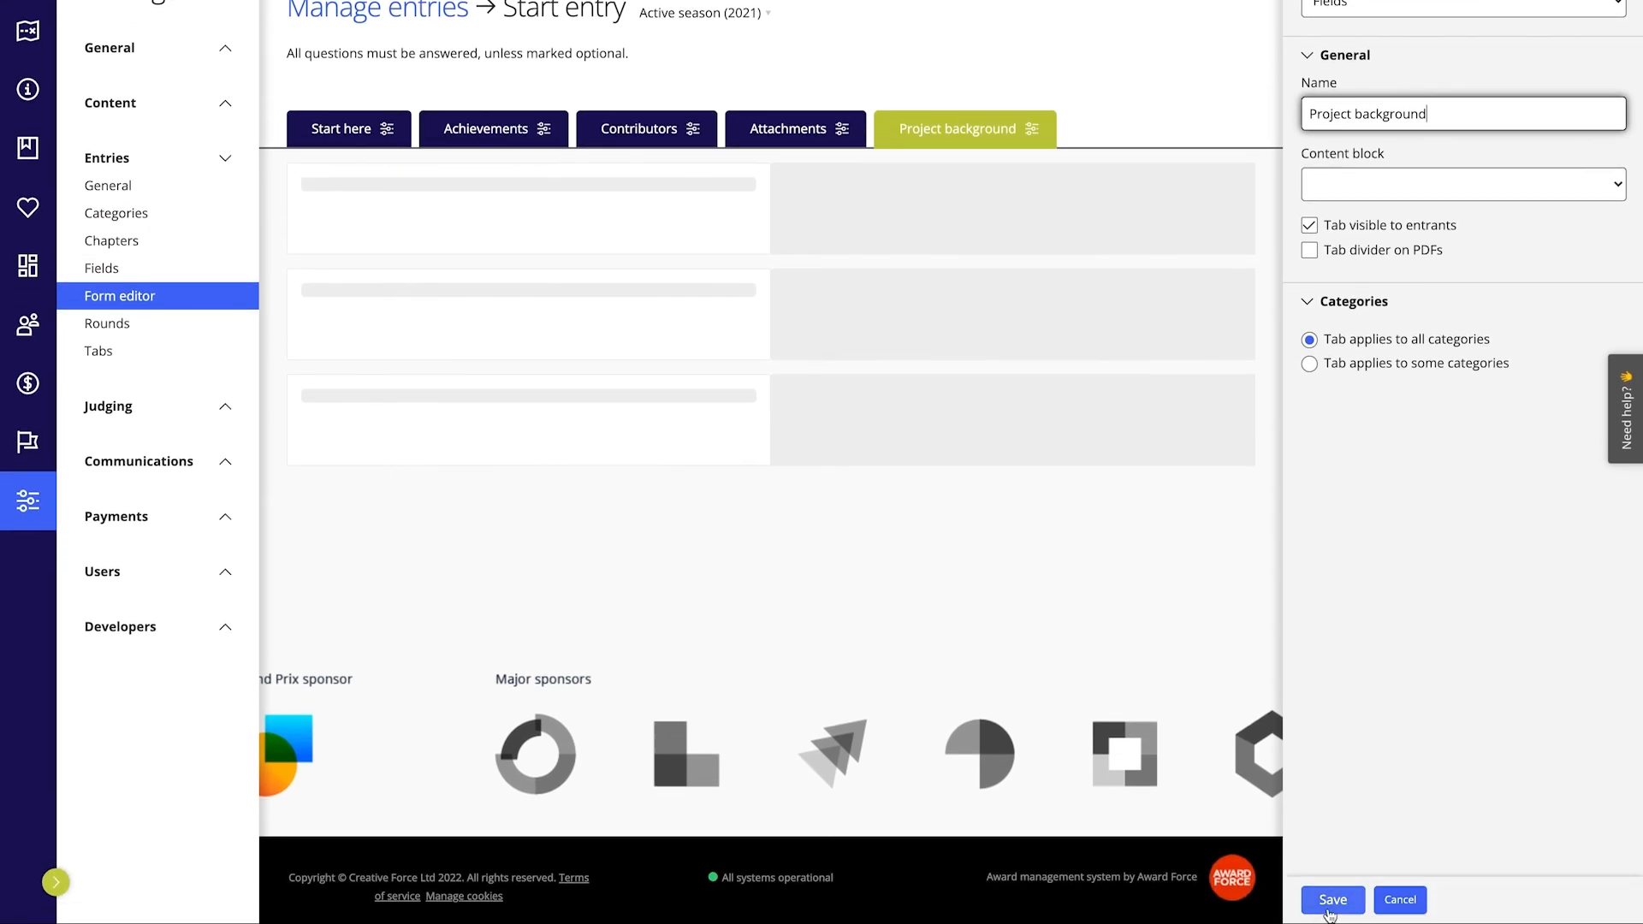
click(1332, 900)
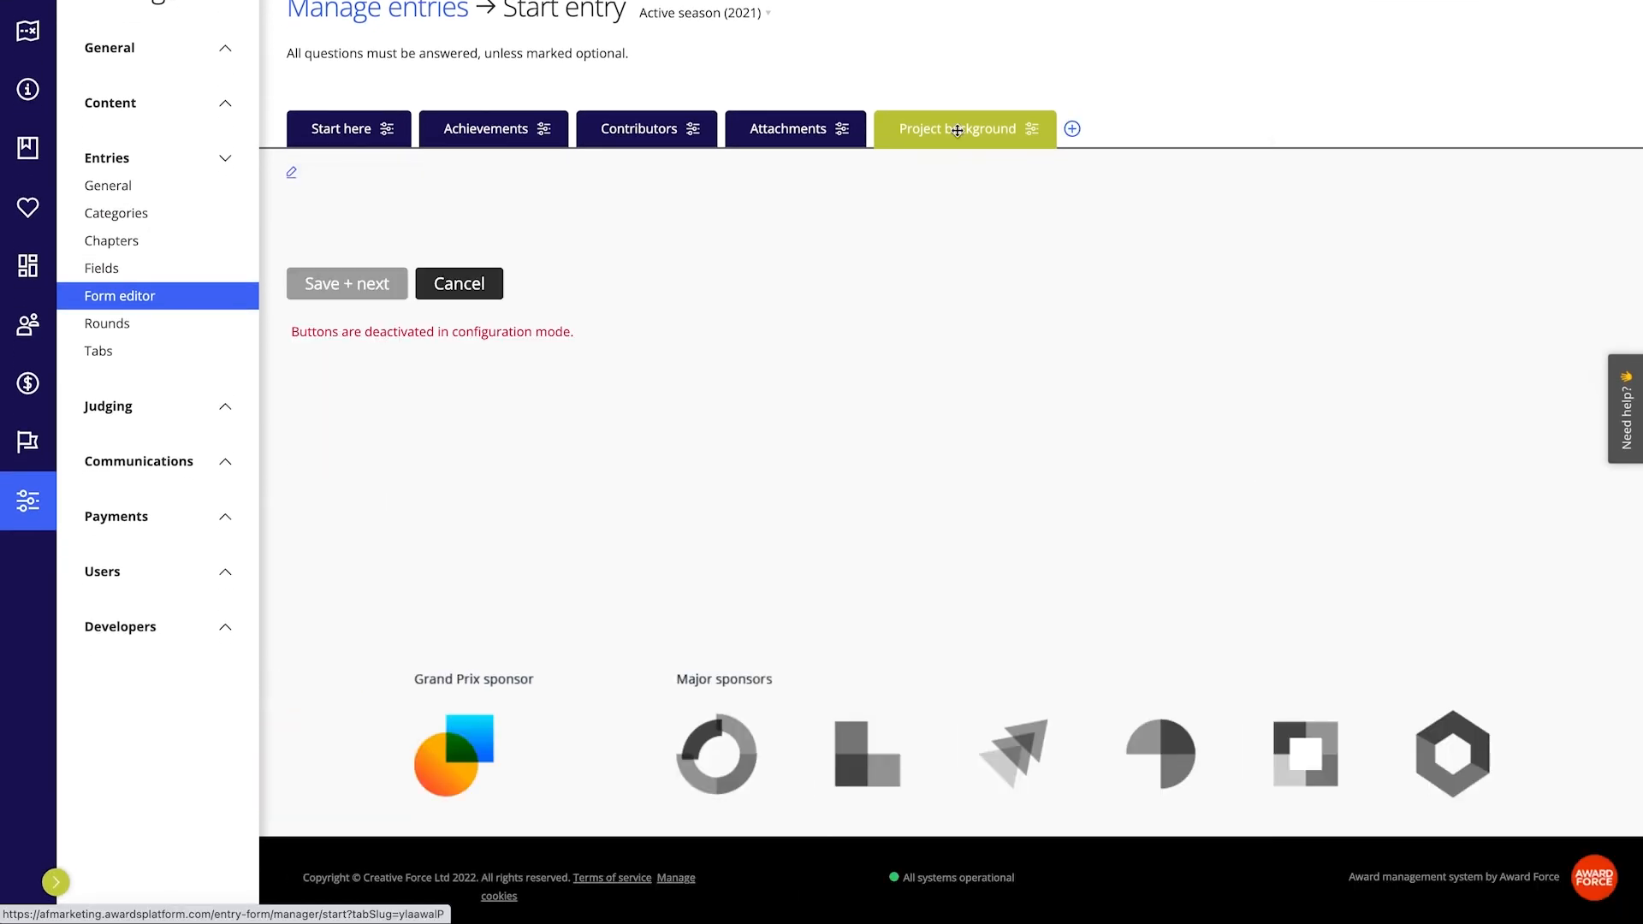
Reorder the Project background tab between Contributors and Attachments, and return to the Start here tab.
drag(957, 130, 782, 128)
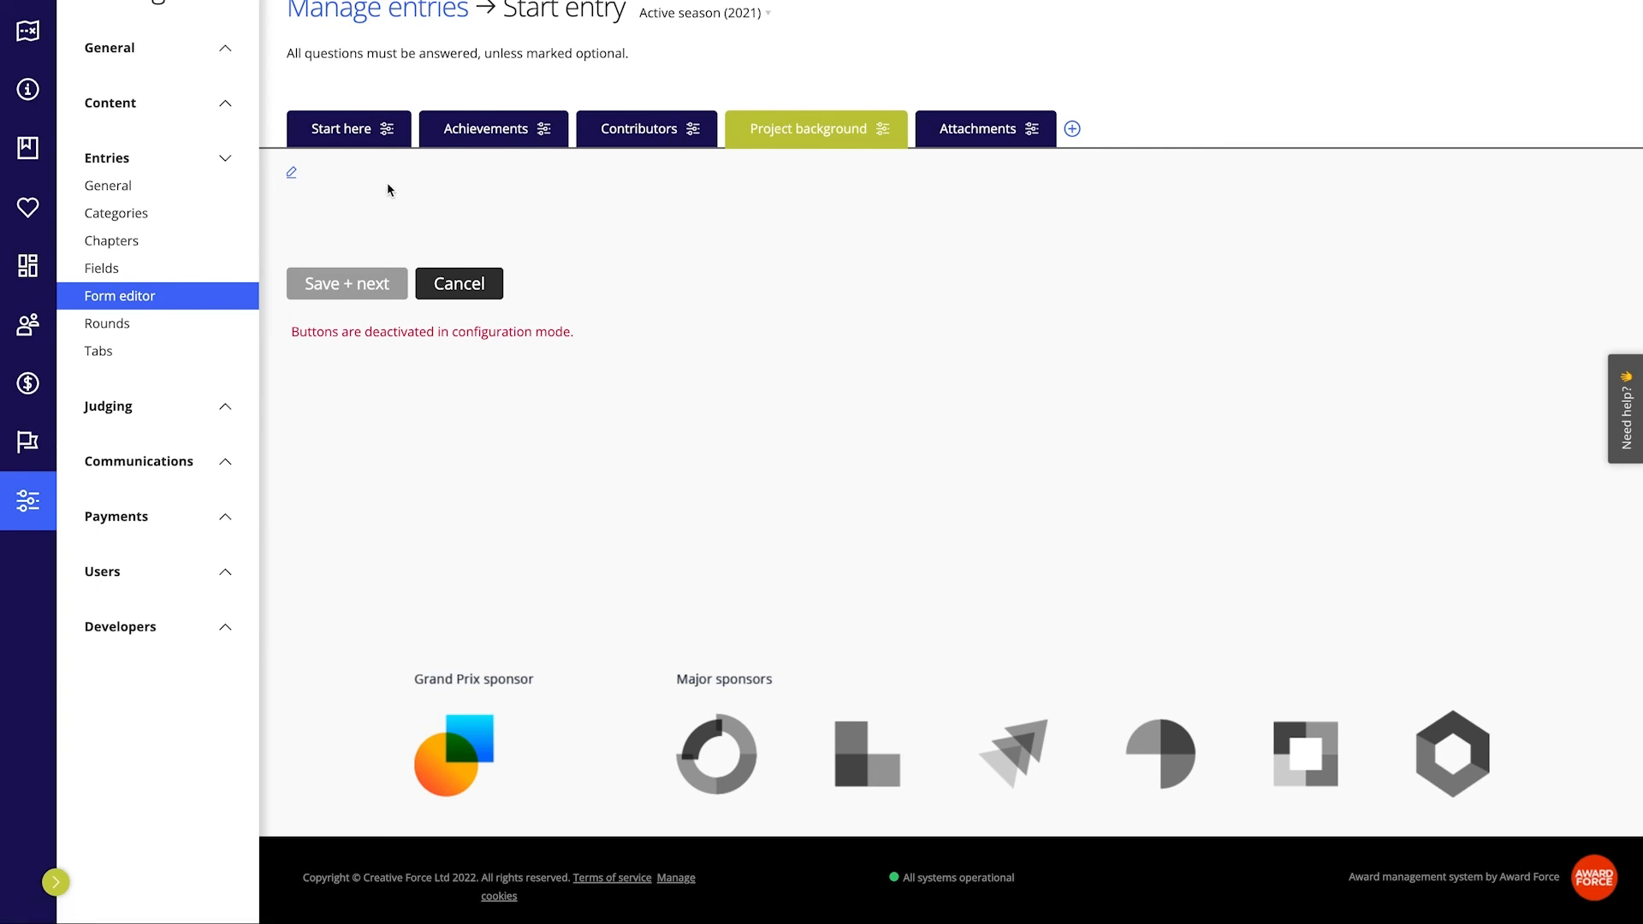
click(348, 129)
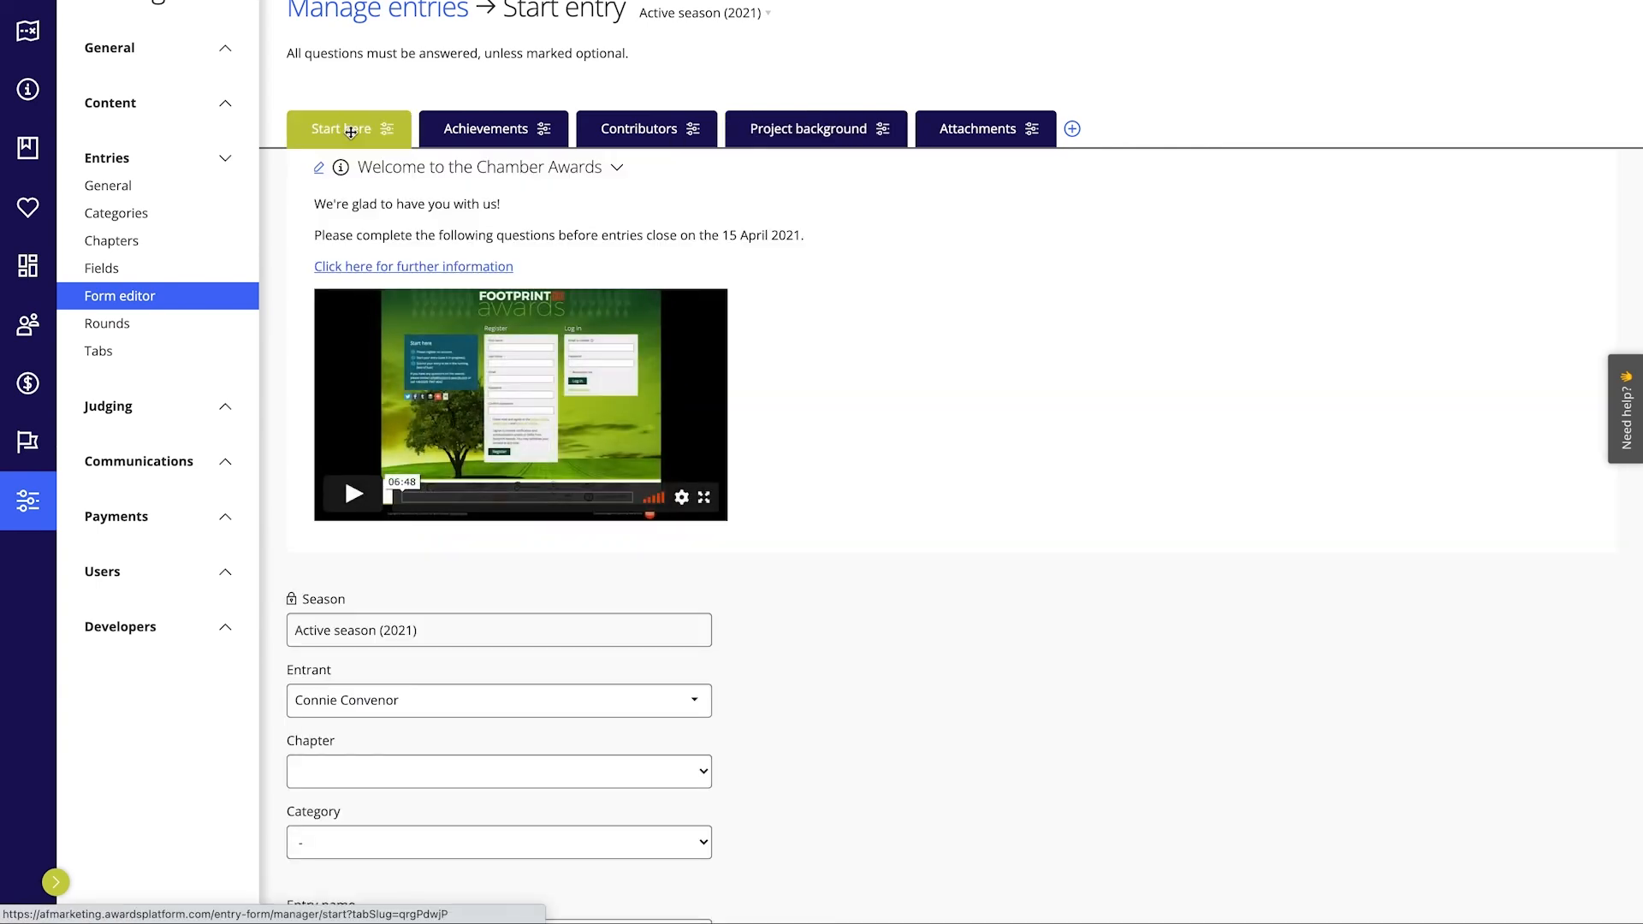